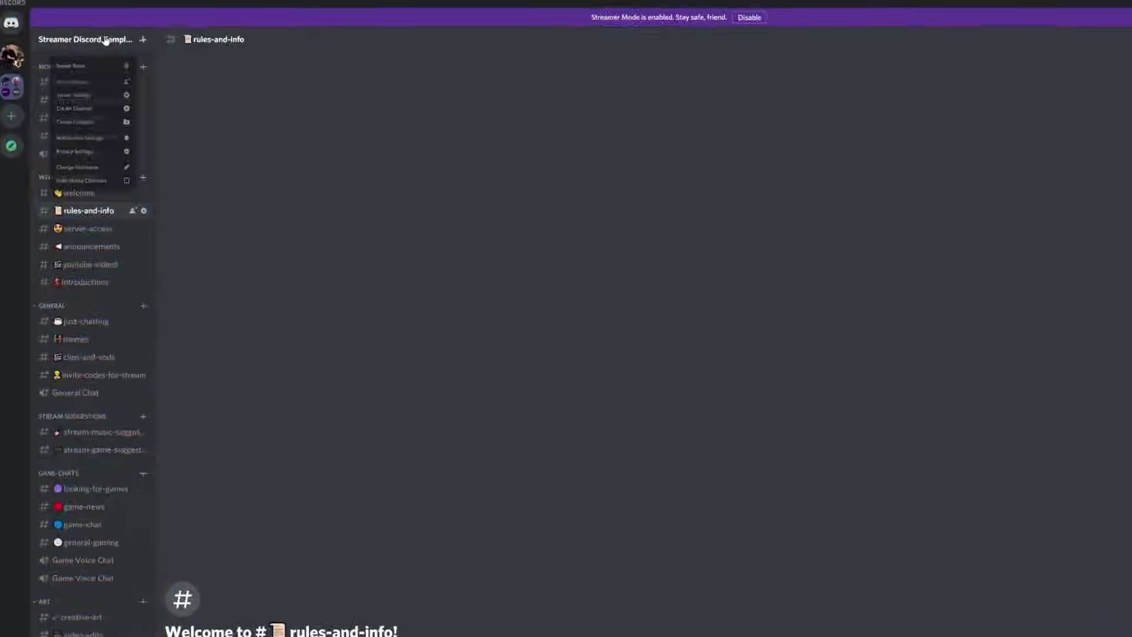
Open the server invite link settings and set Max Uses to 100
click(100, 39)
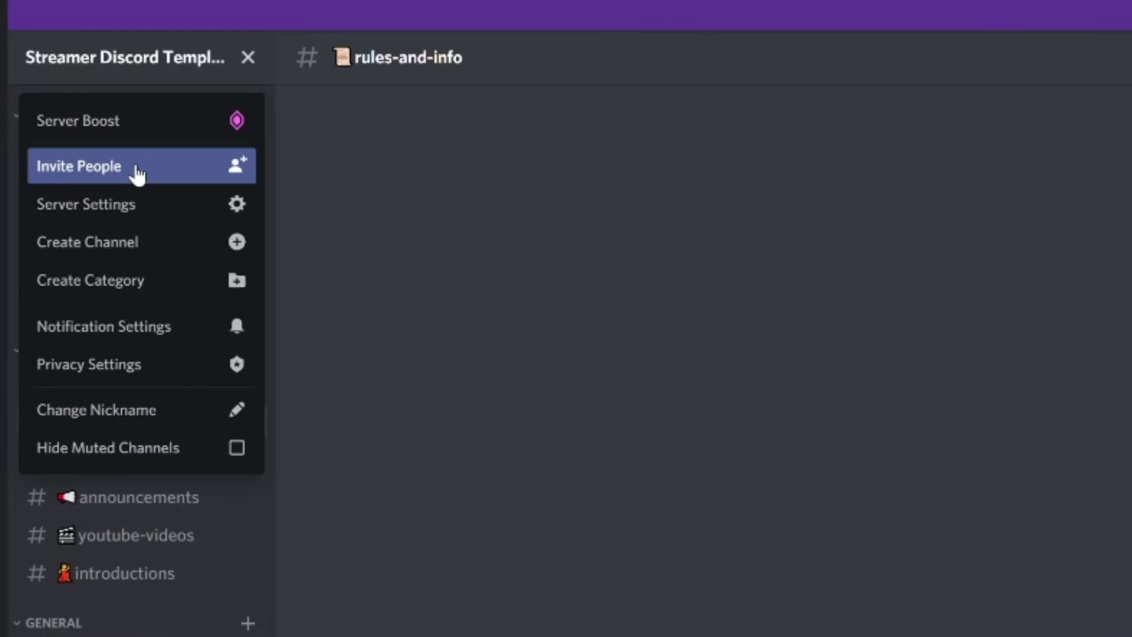
click(136, 174)
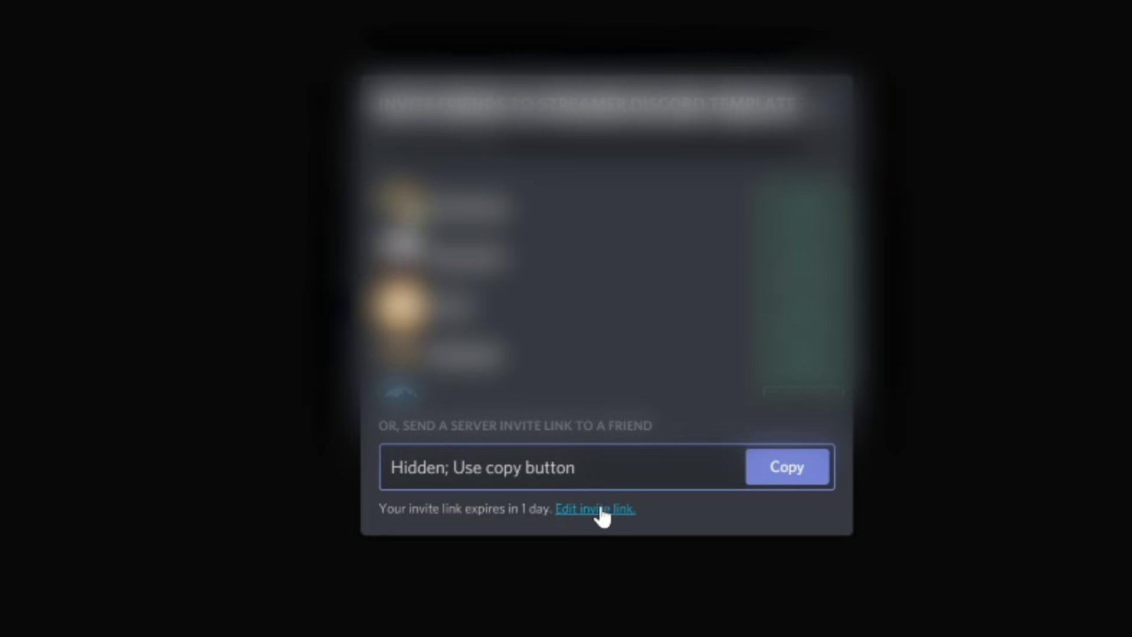
click(599, 508)
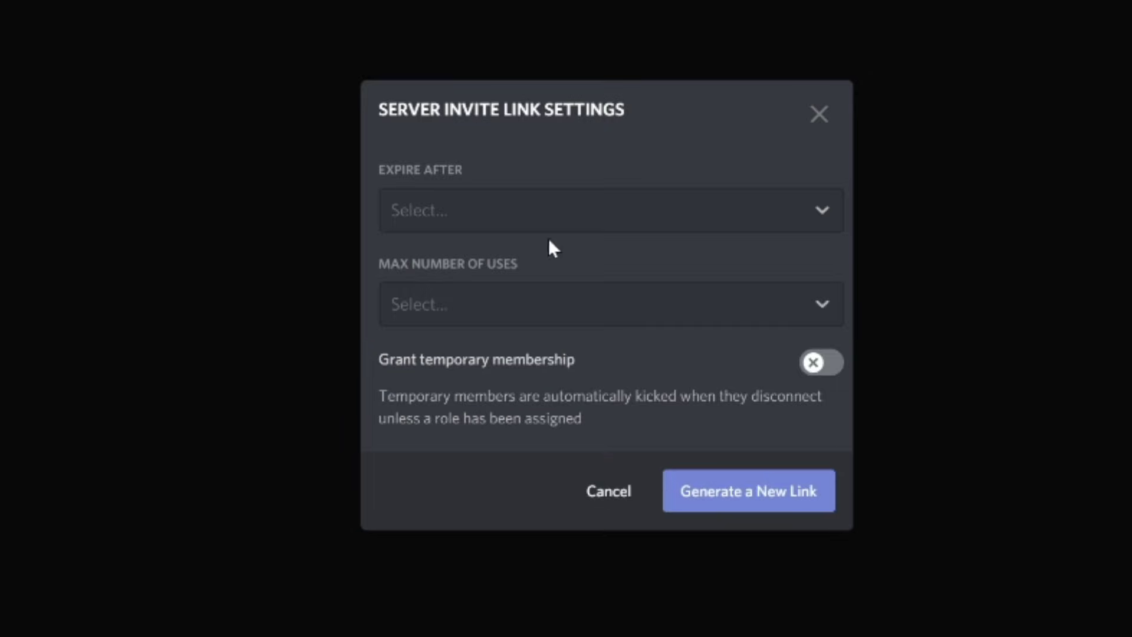
click(536, 208)
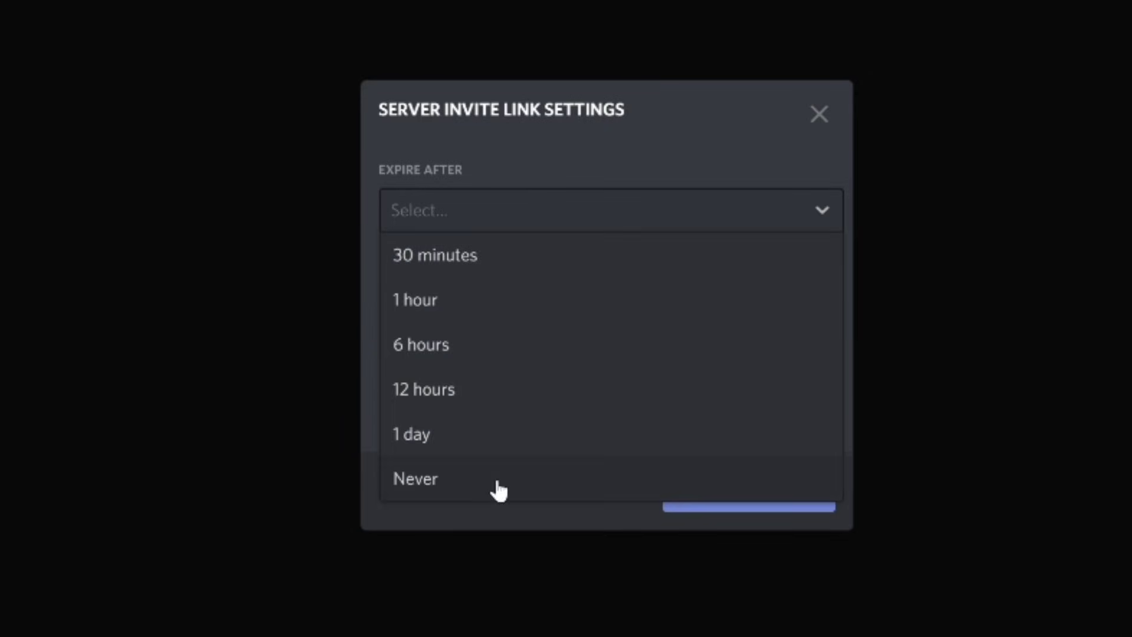
click(525, 233)
click(512, 319)
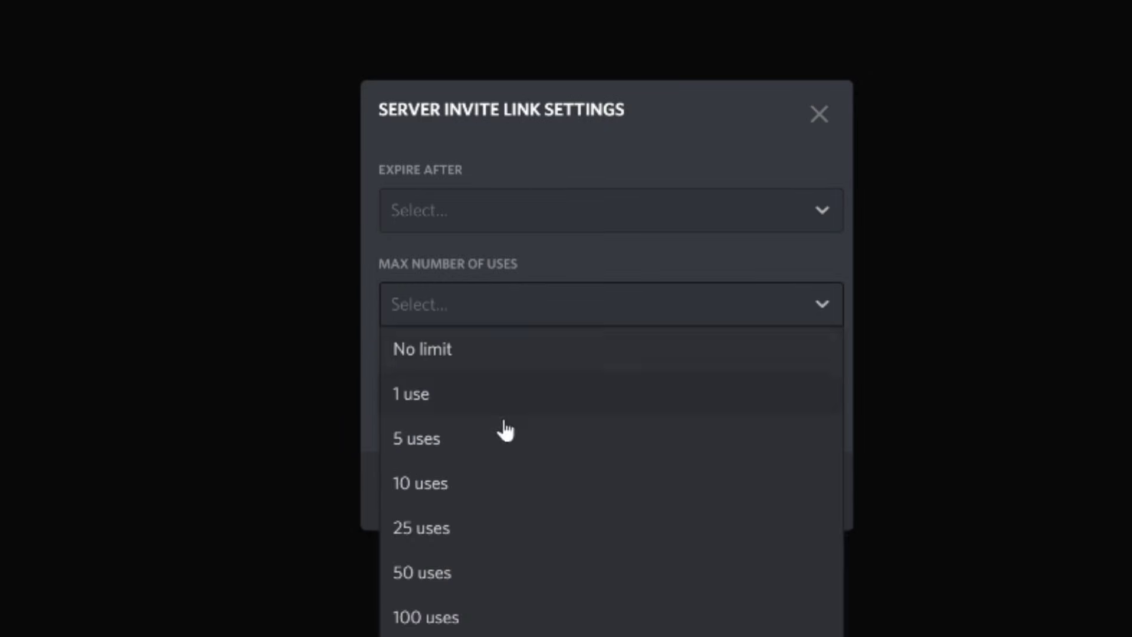
click(475, 614)
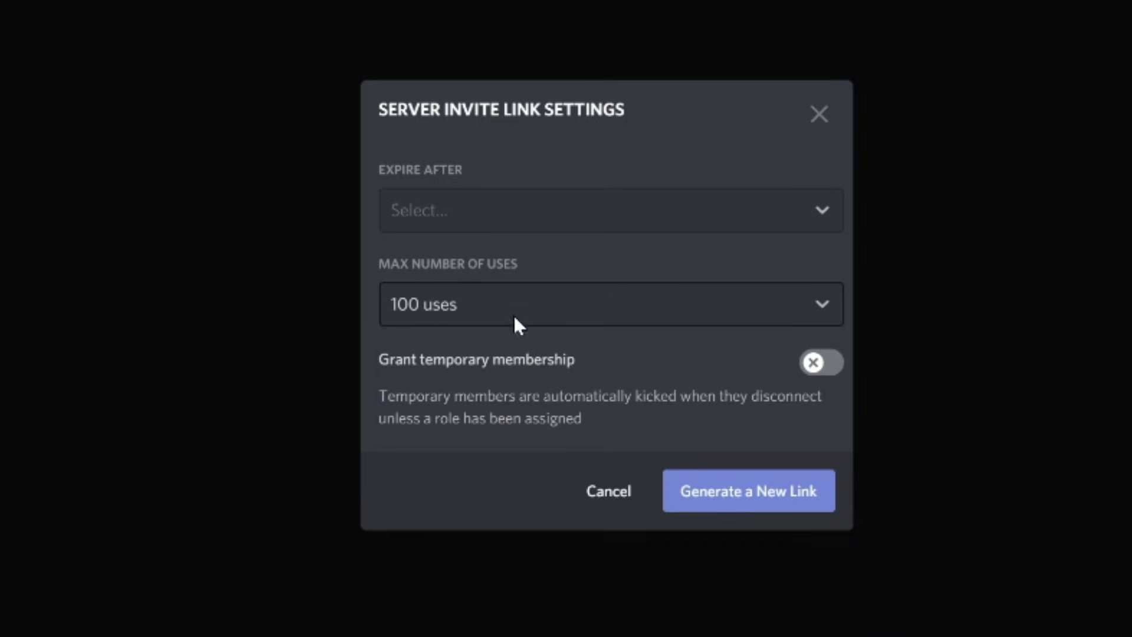
Set the invite to never expire, keep 100 uses, and generate the new link
click(539, 210)
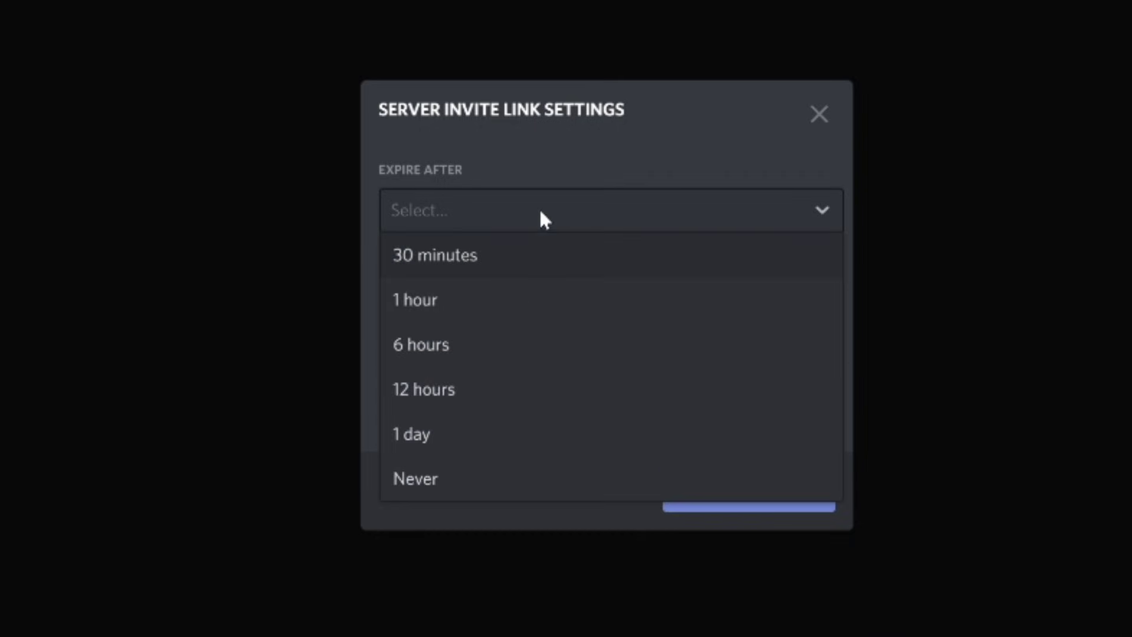
click(500, 484)
click(512, 318)
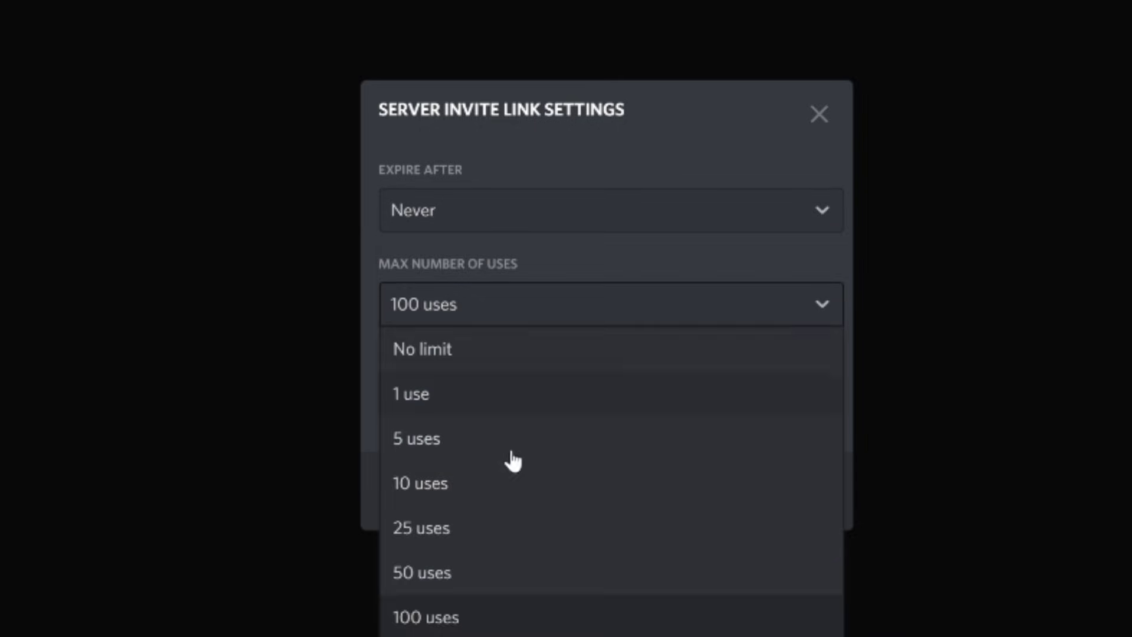
click(512, 250)
click(518, 219)
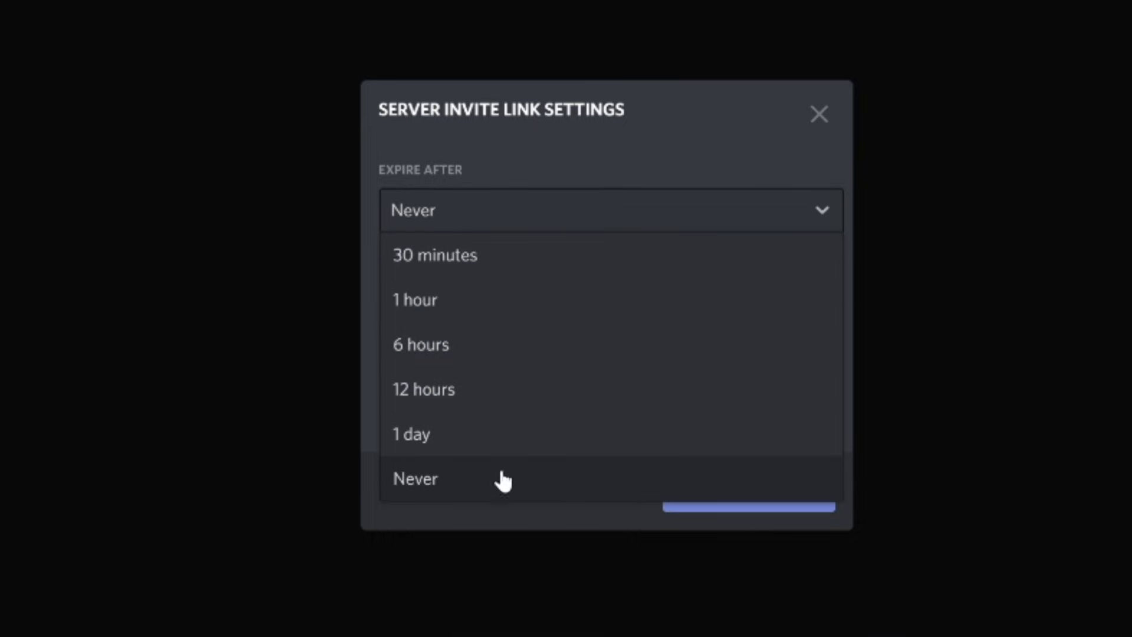
click(439, 480)
click(455, 298)
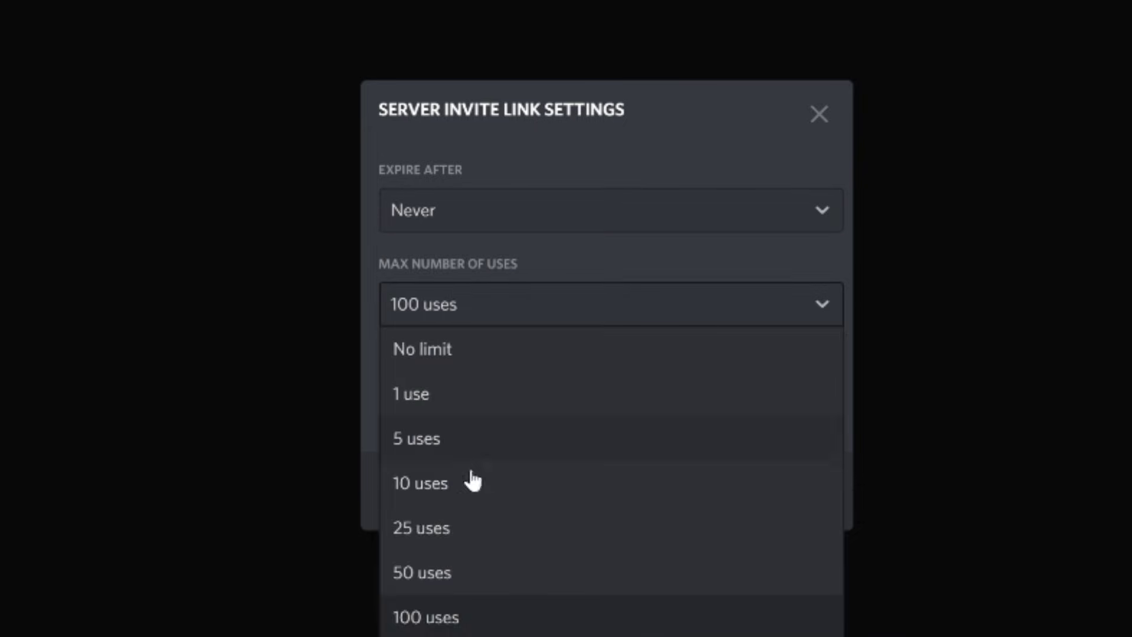
click(453, 613)
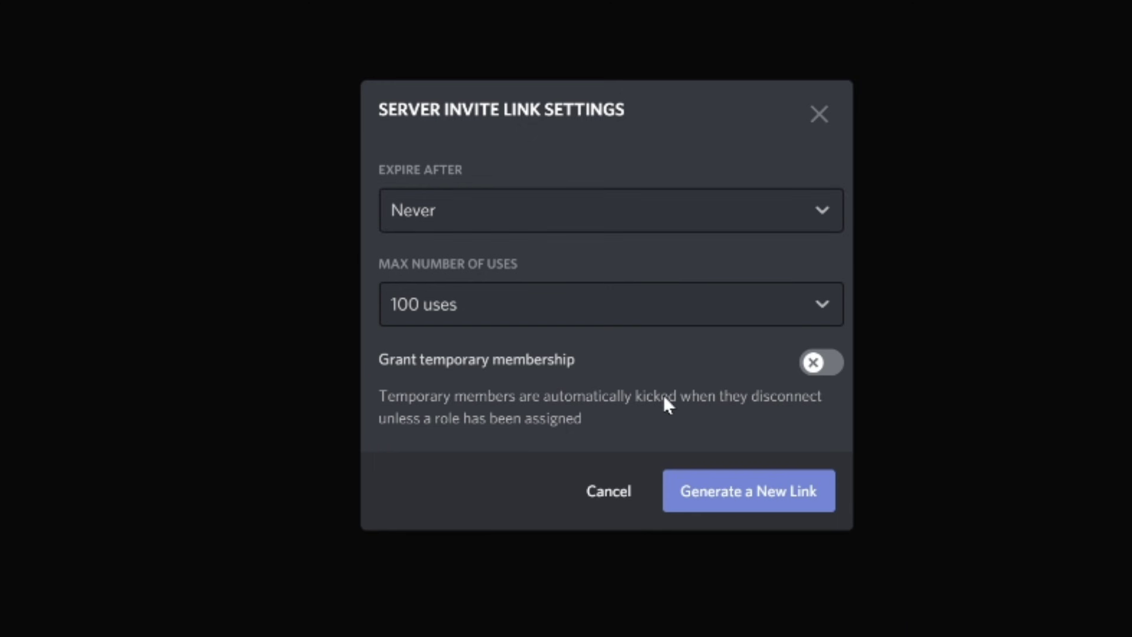
click(703, 510)
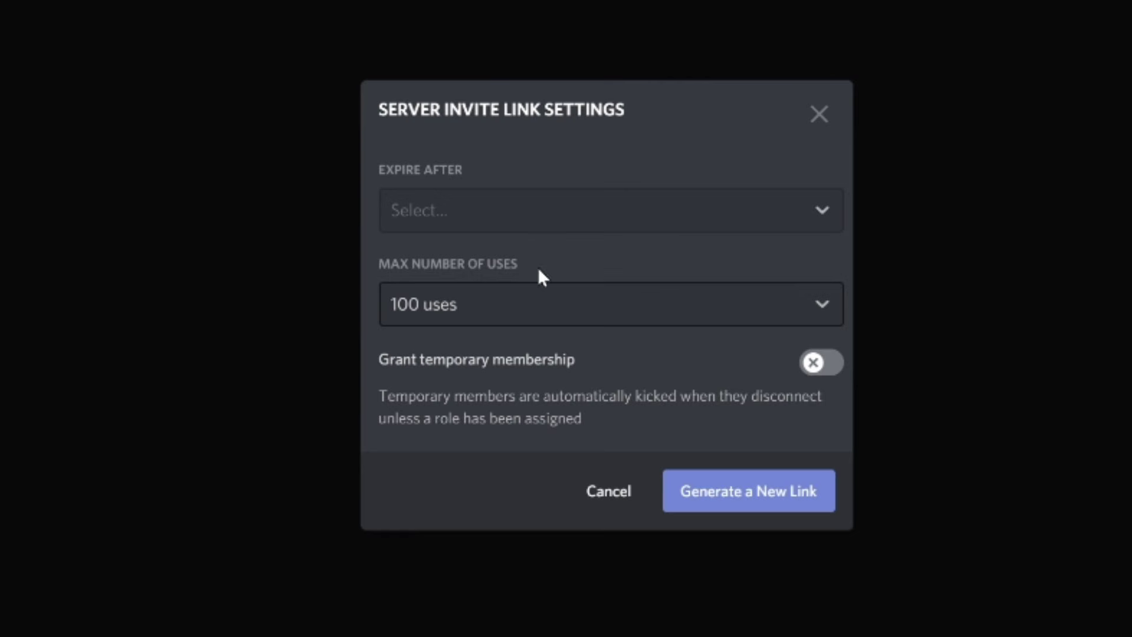
Confirm expiry Never and a 100-use limit, then generate a fresh invite link
click(540, 210)
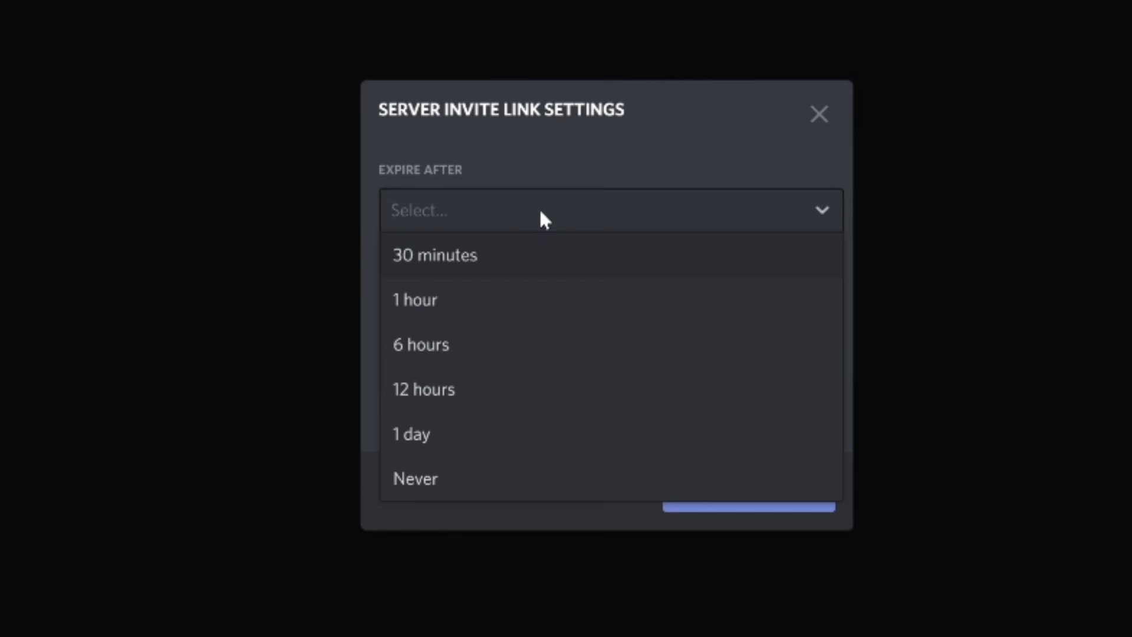
click(500, 483)
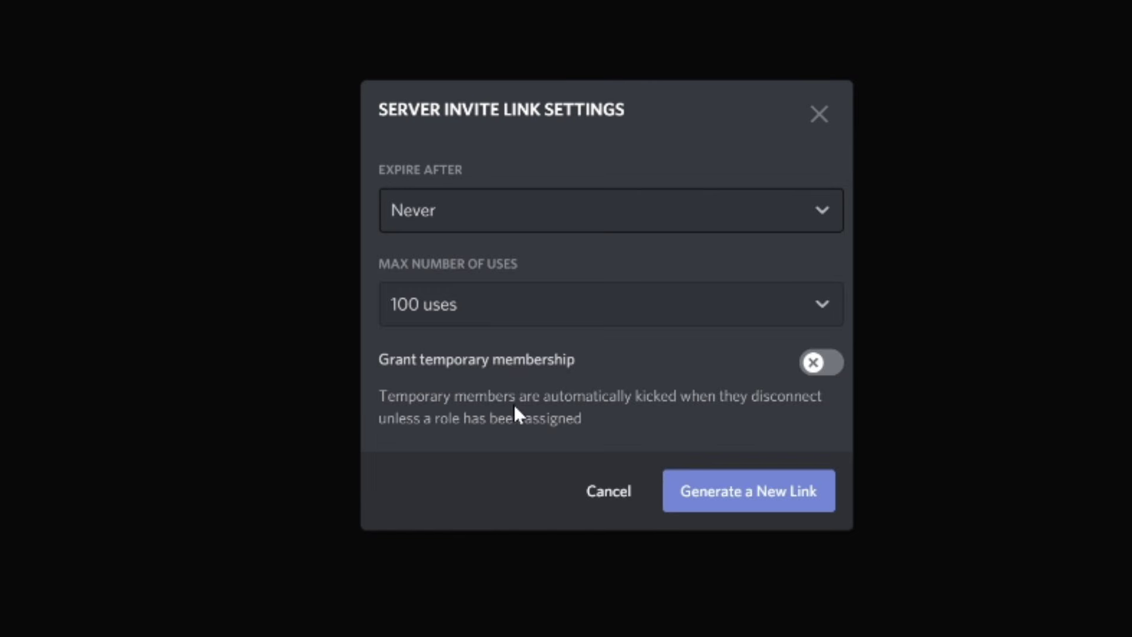
click(514, 322)
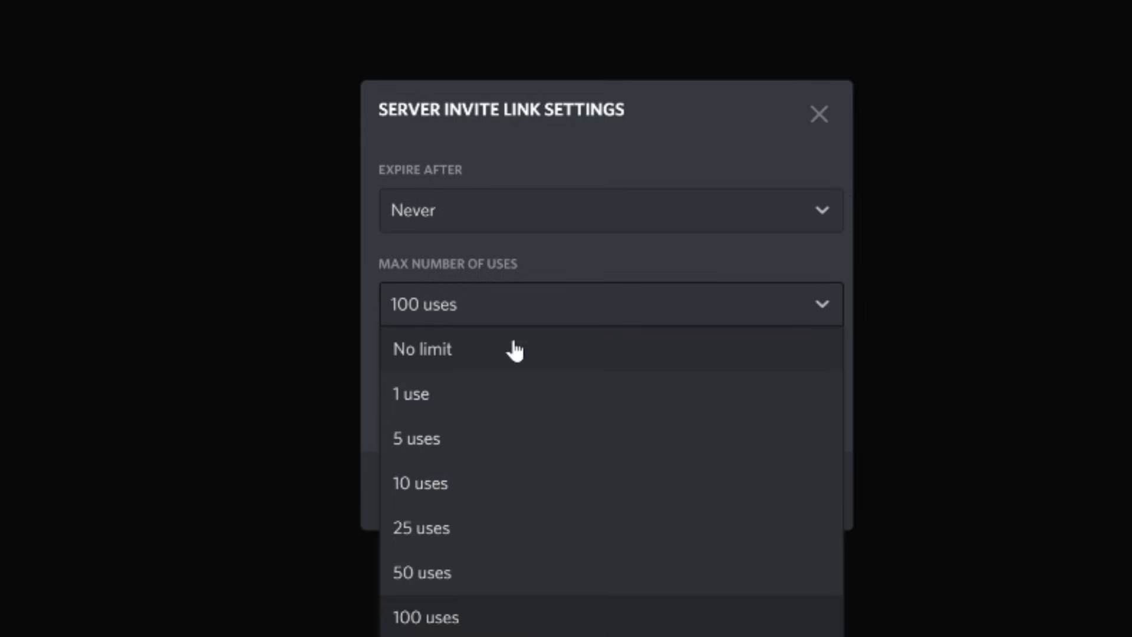
click(513, 252)
click(517, 219)
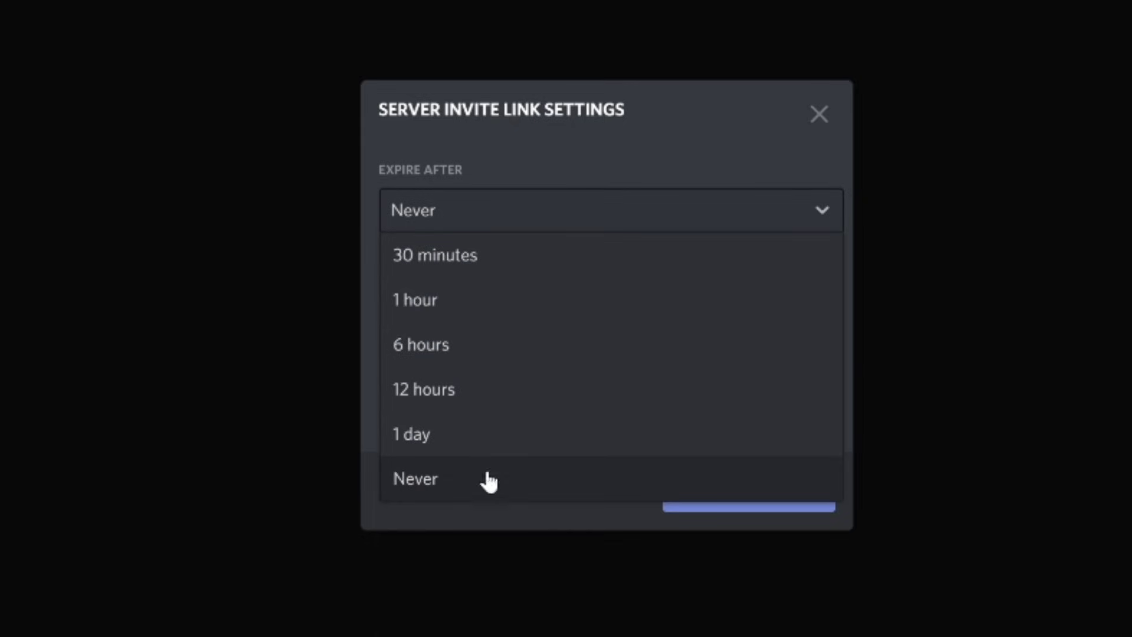
click(440, 485)
click(453, 295)
click(459, 611)
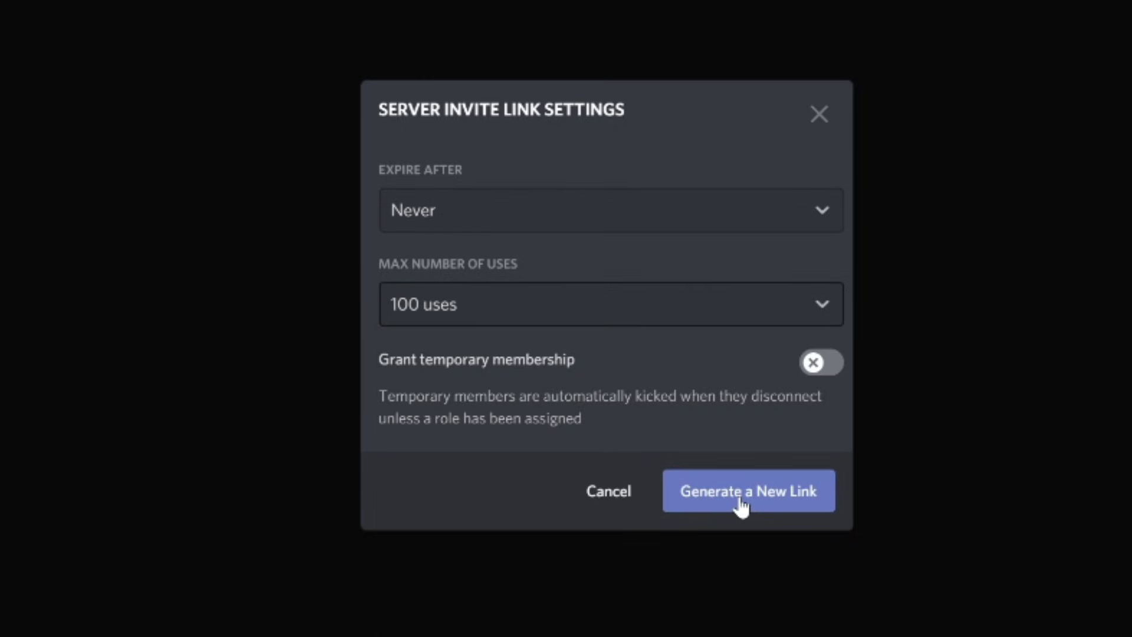
click(625, 493)
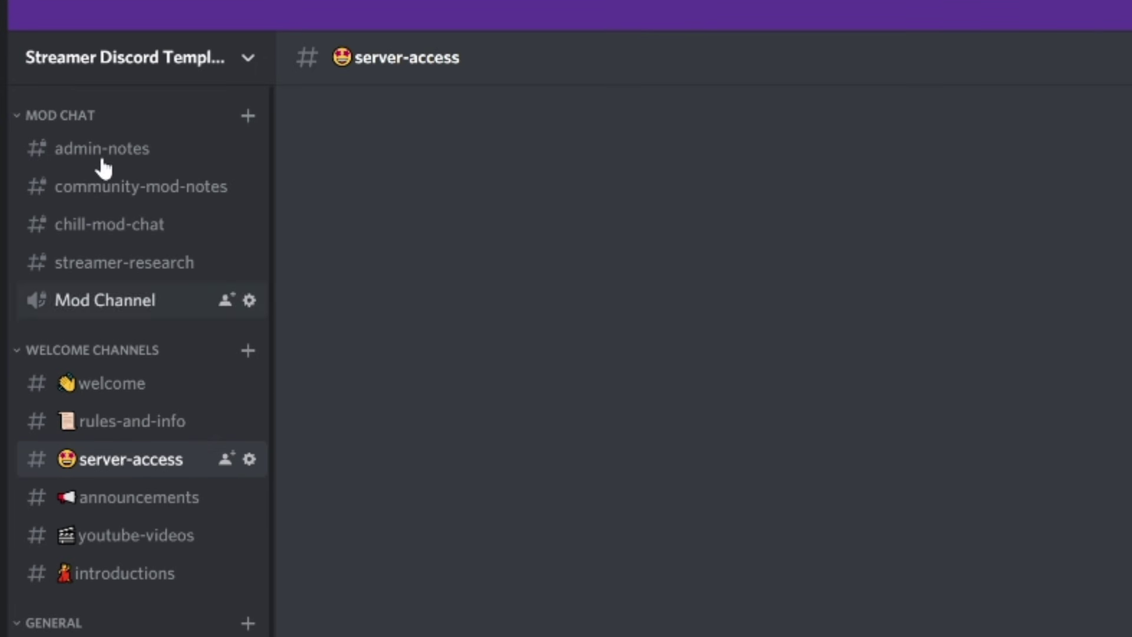
click(129, 70)
click(128, 209)
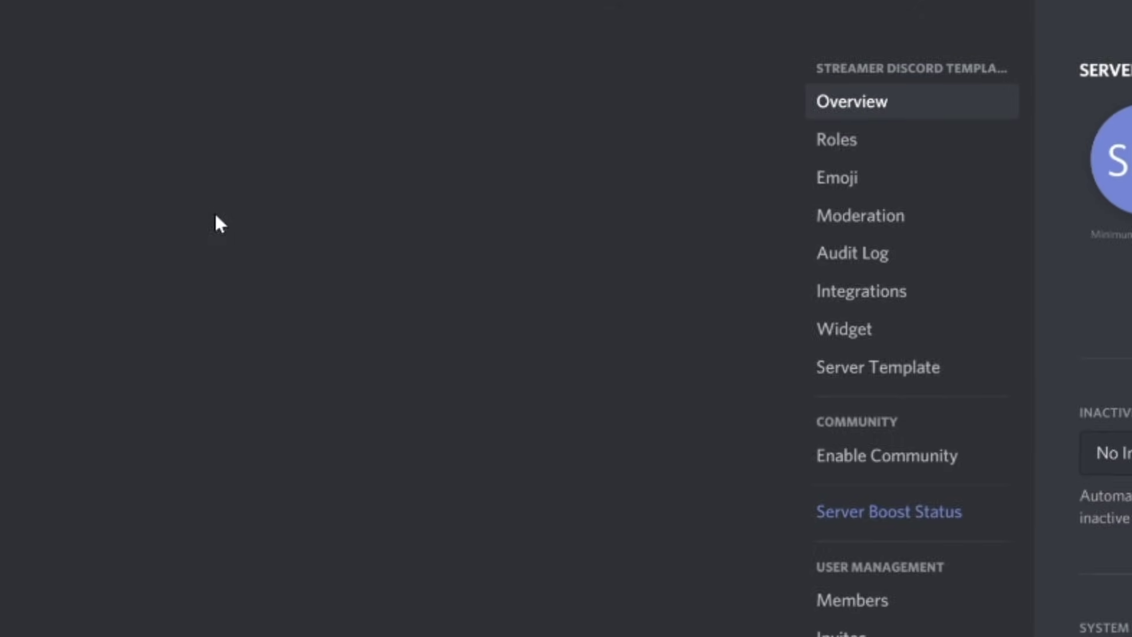
click(823, 142)
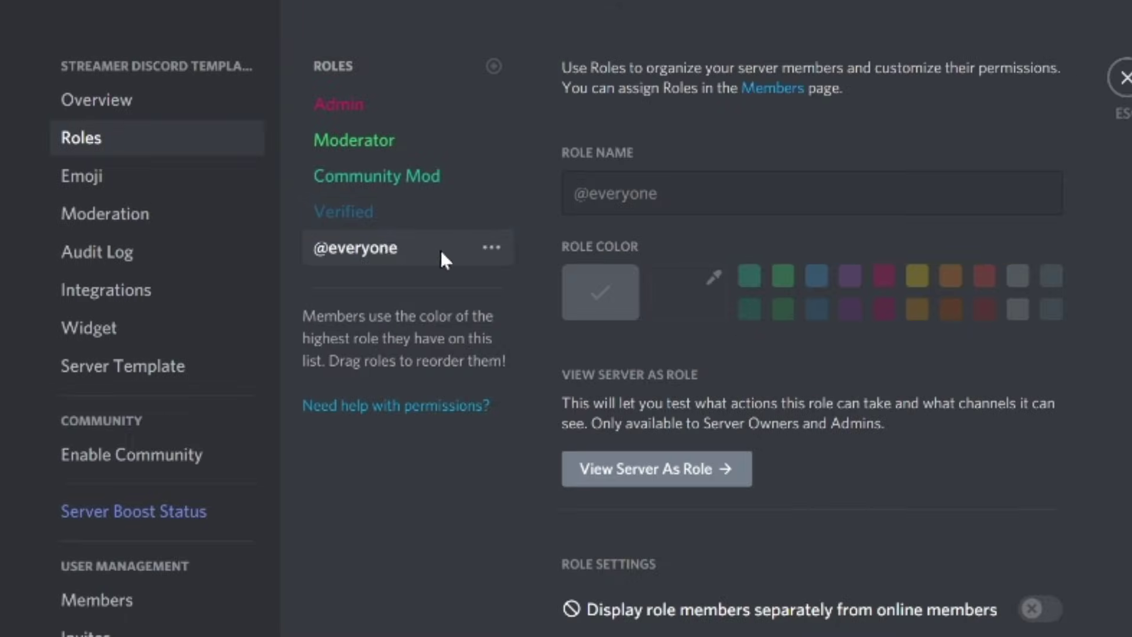
click(358, 223)
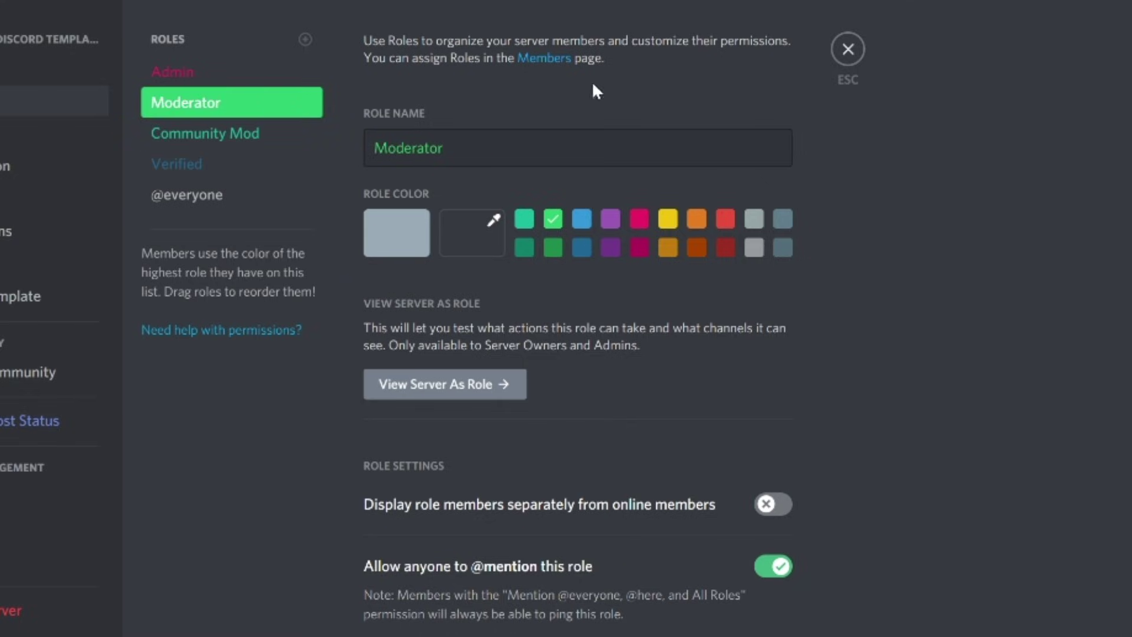
click(205, 74)
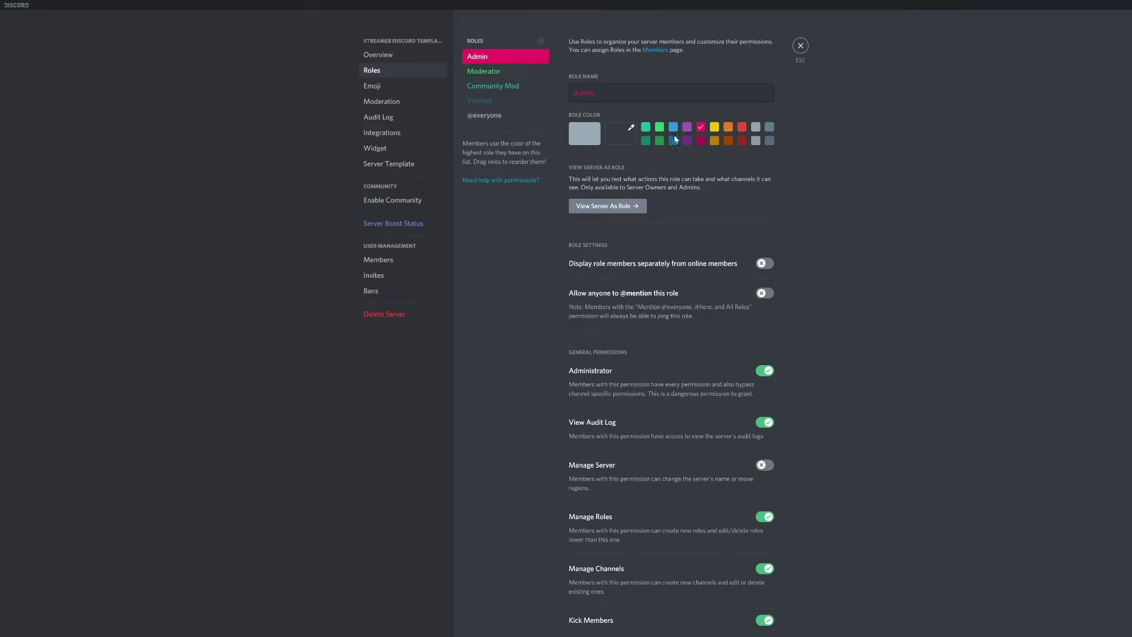
click(797, 48)
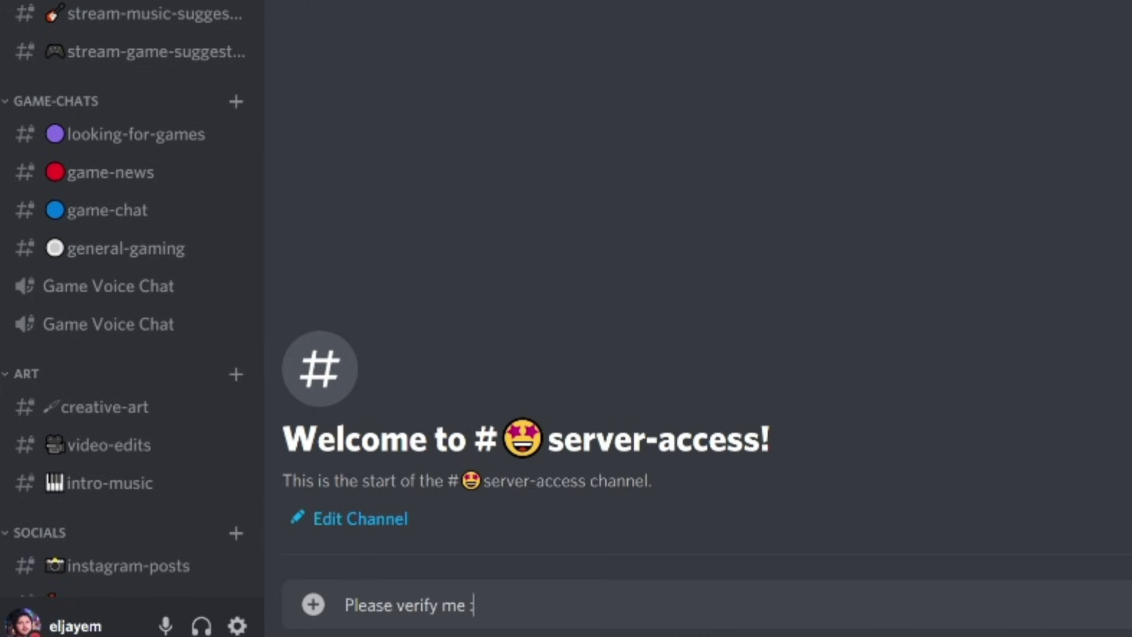
Open your profile popout from the bottom-left user panel to show no assigned roles
click(348, 515)
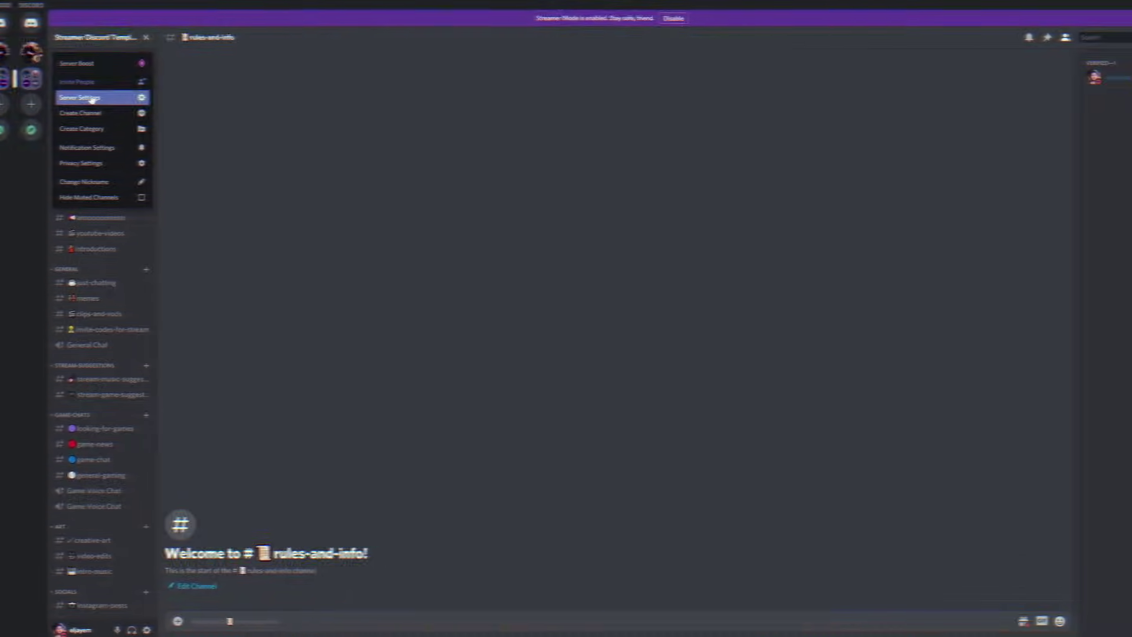
In Server Settings, enter 'Gang' and request deletion of the role named new role
click(91, 98)
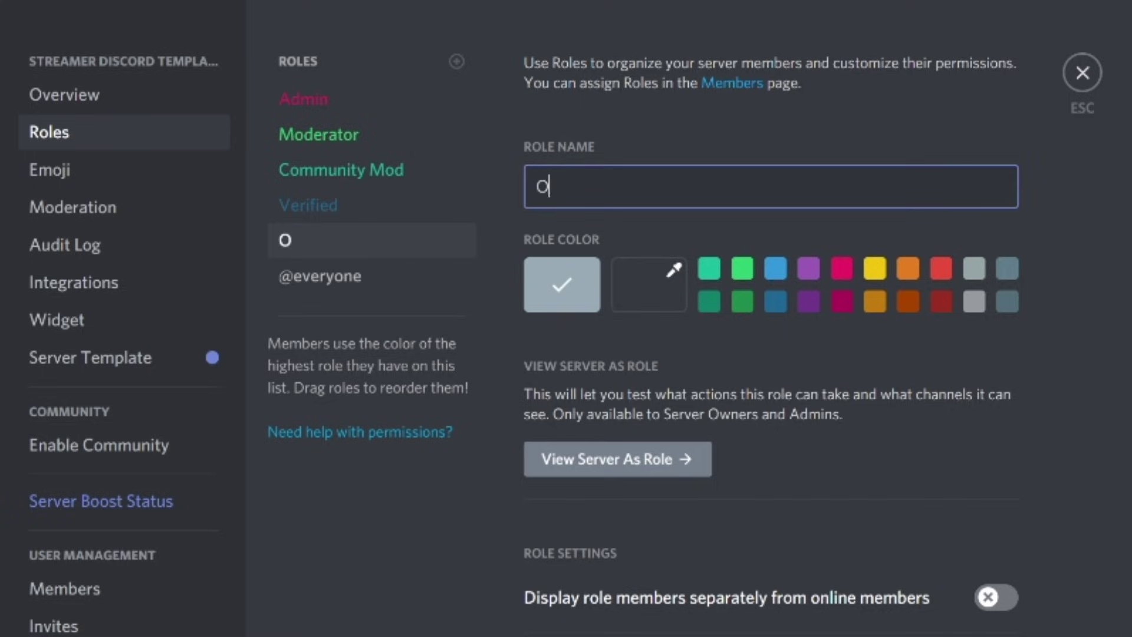
text(Gang)
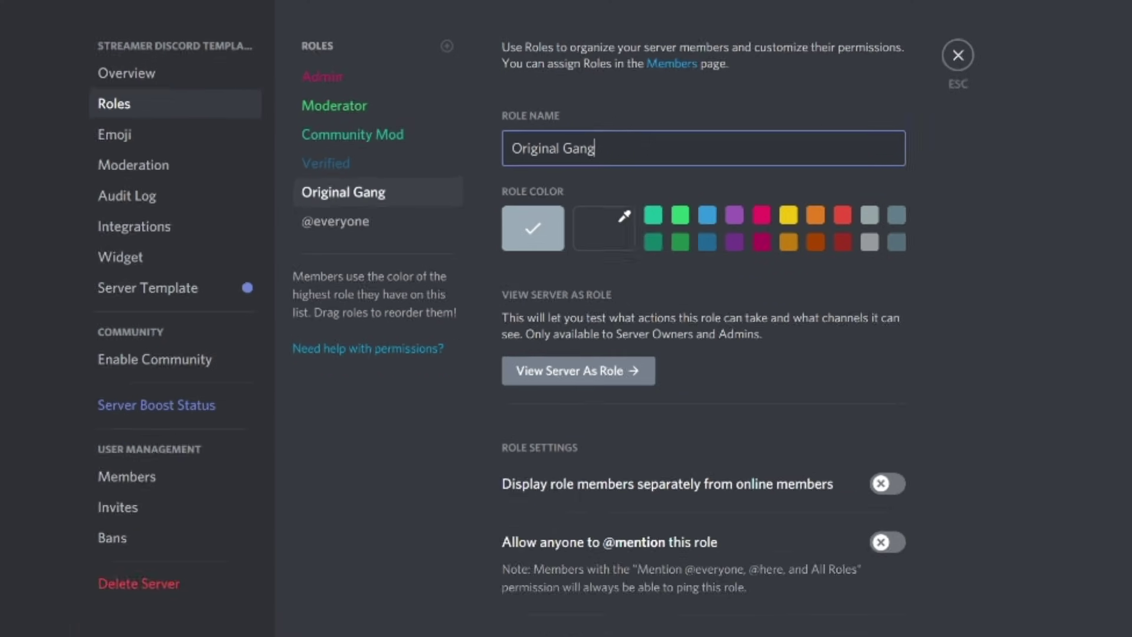
scroll(651, 437, down, 3)
scroll(652, 436, down, 6)
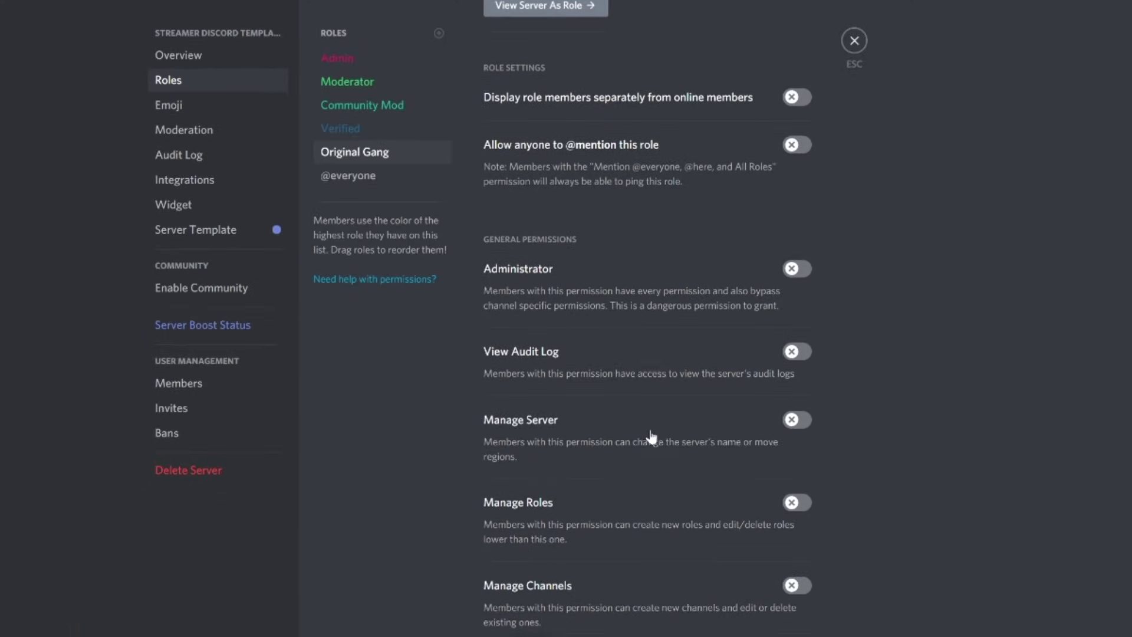
scroll(650, 430, up, 8)
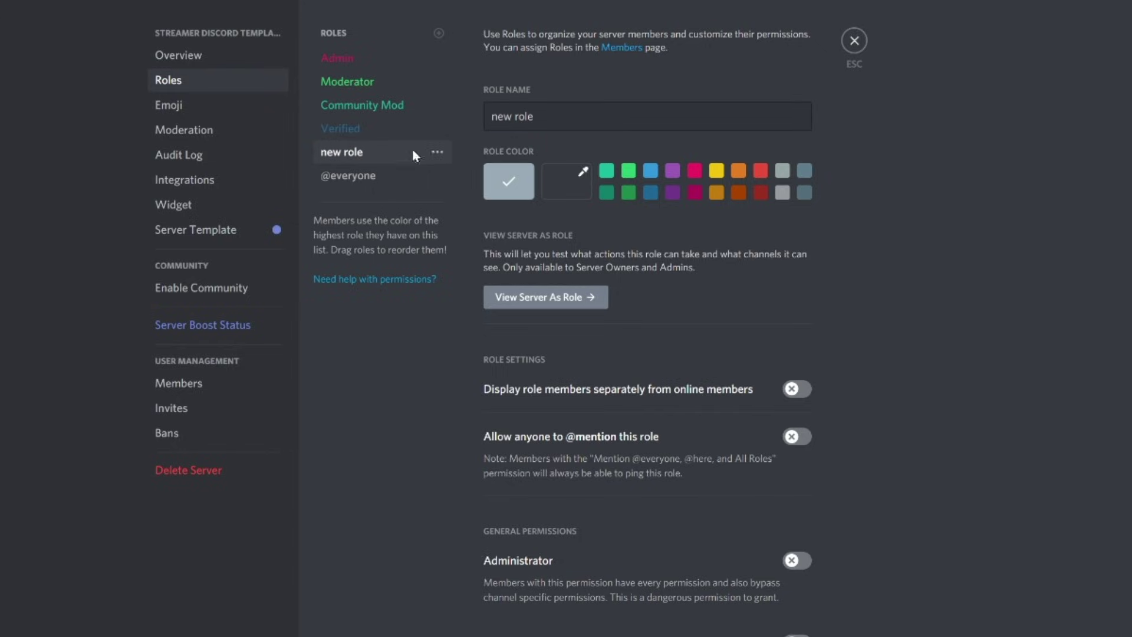
click(464, 202)
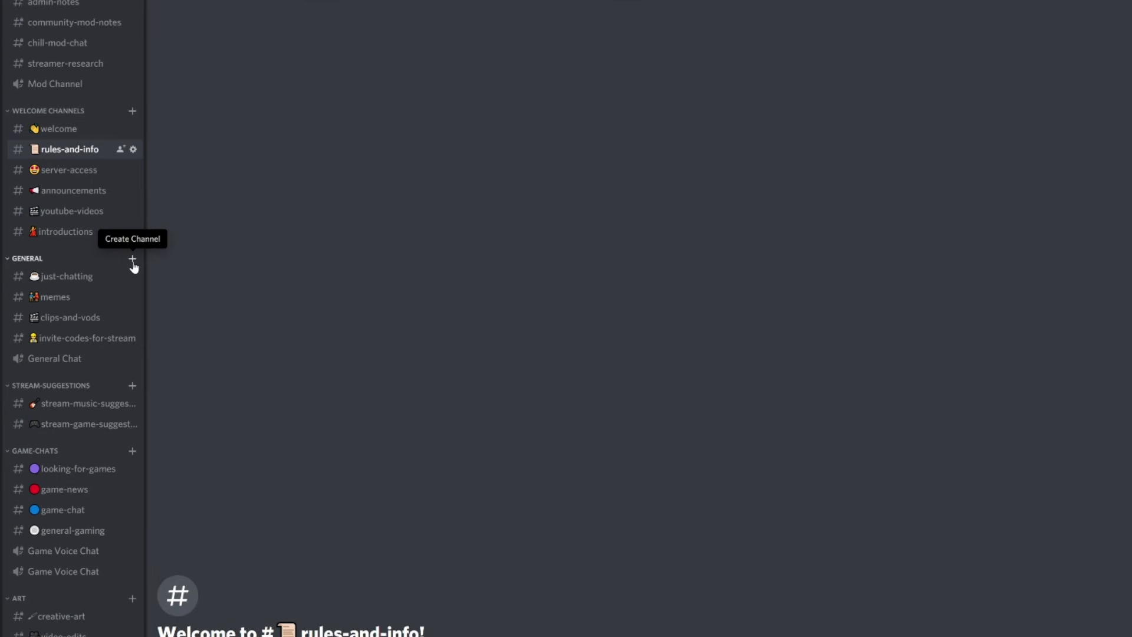
Create private channel 'pet-photos' under General for Admin, Moderator, Community Mod and Verified
click(131, 269)
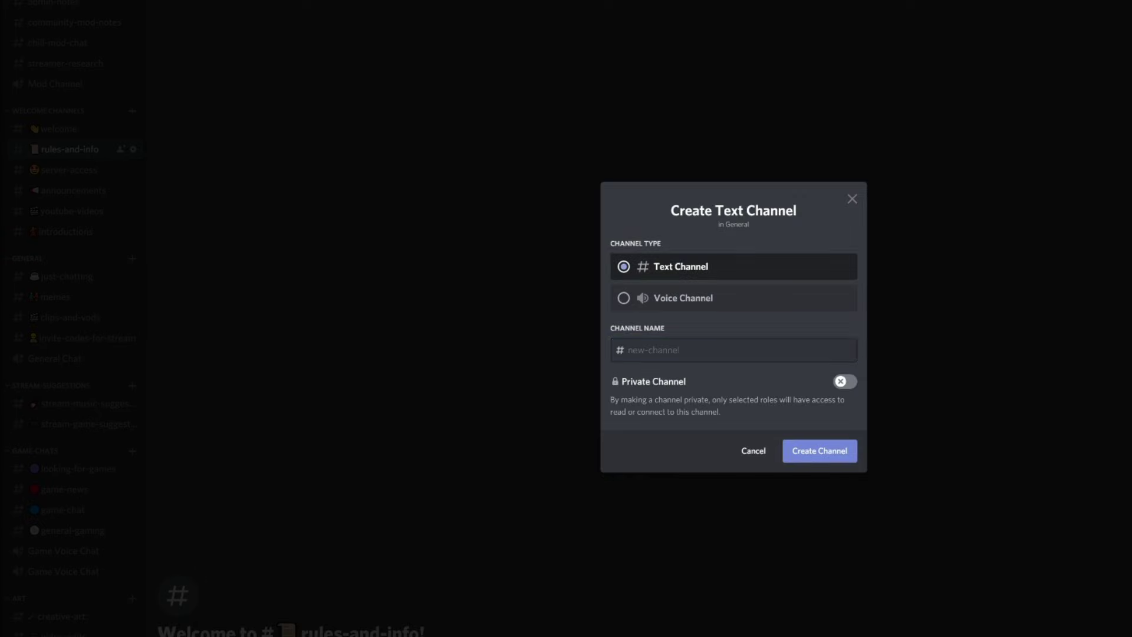
text(pet-photos)
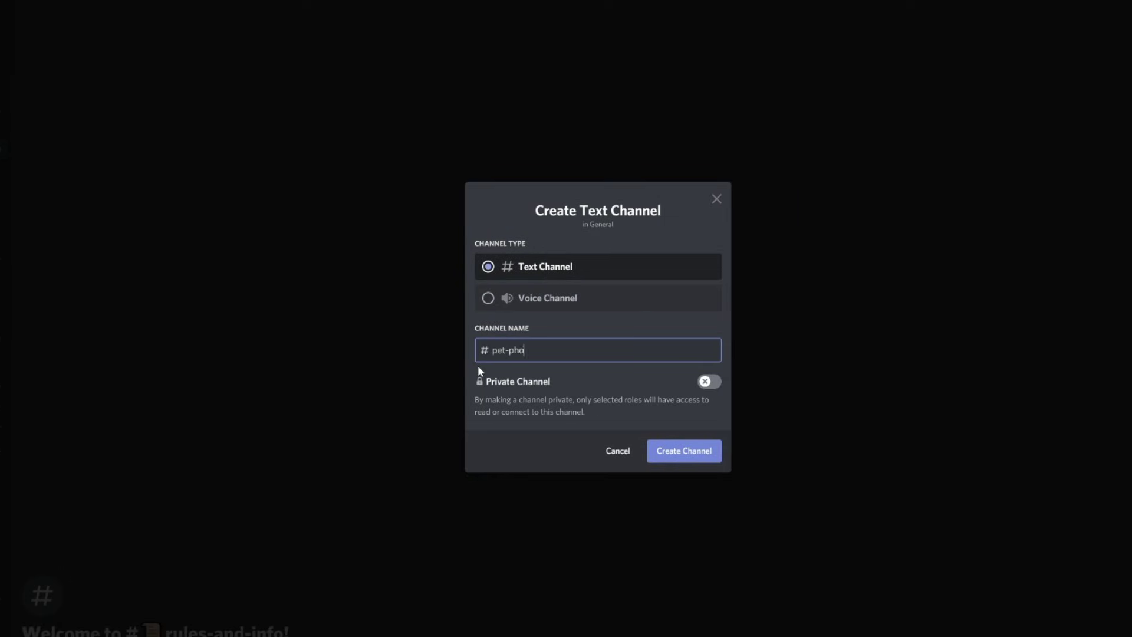
click(709, 381)
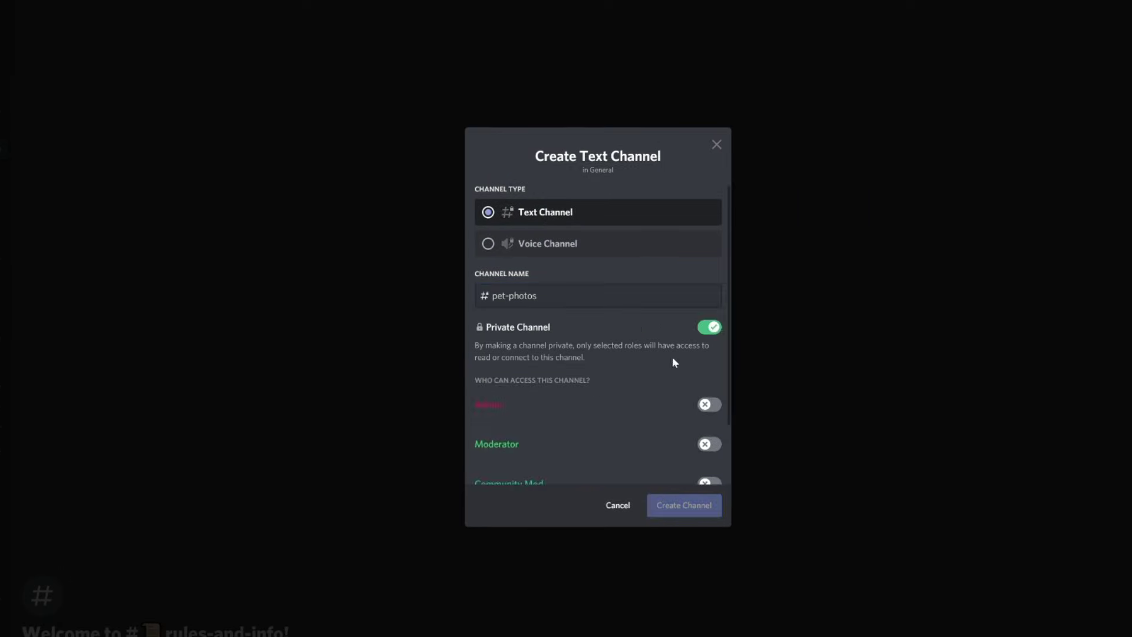
scroll(633, 354, down, 2)
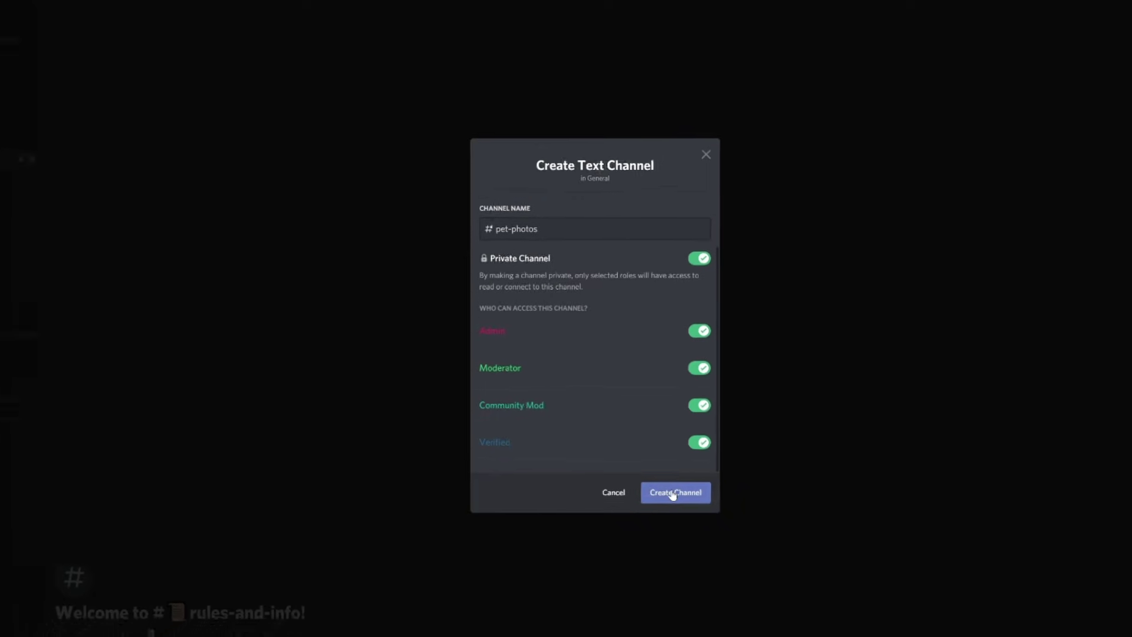
click(657, 467)
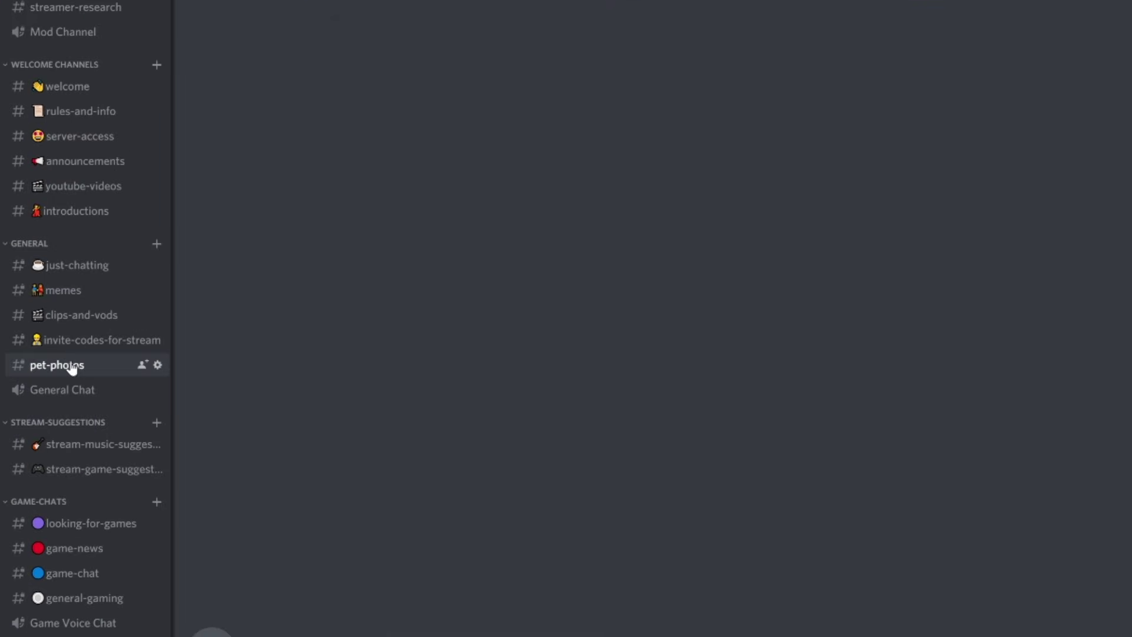
Sync the pet-photos channel permissions with the General category
right_click(72, 366)
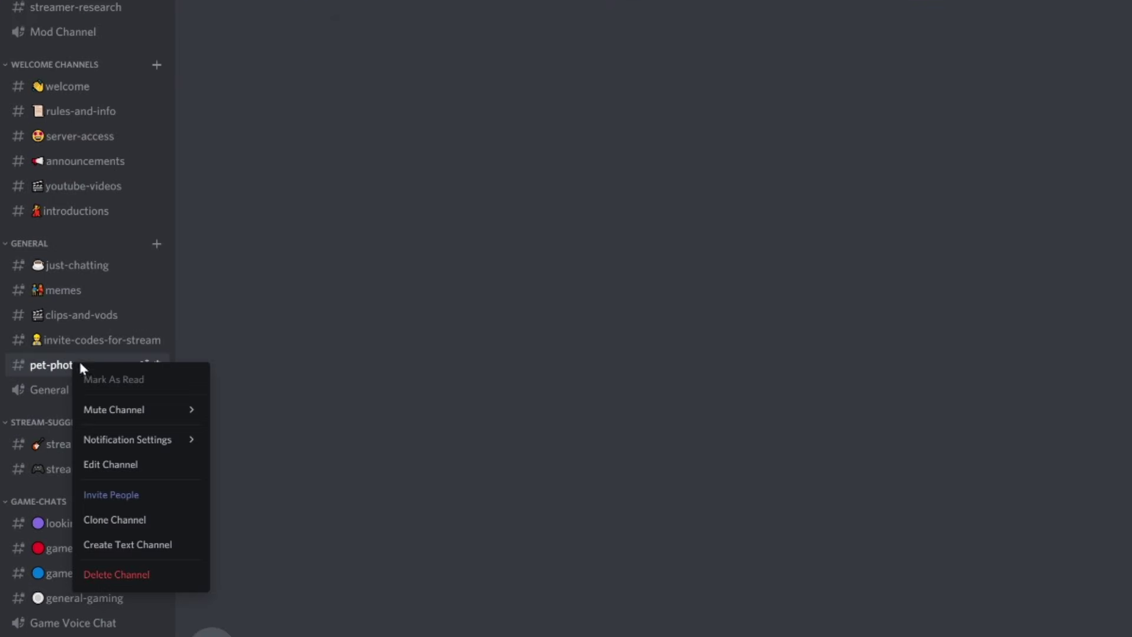
click(120, 472)
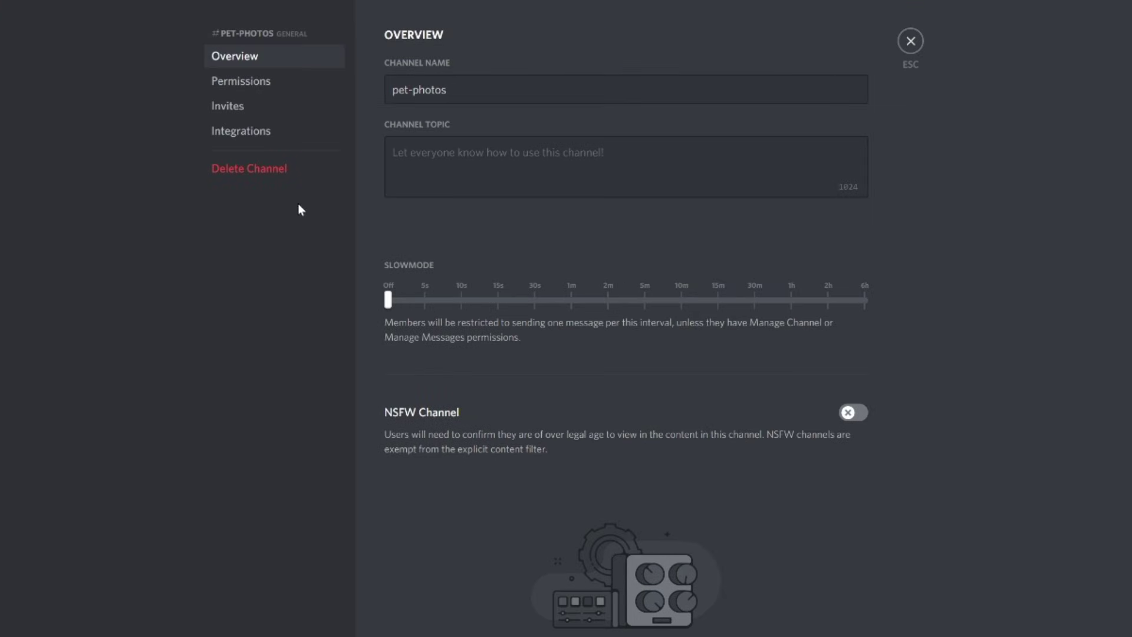
click(270, 87)
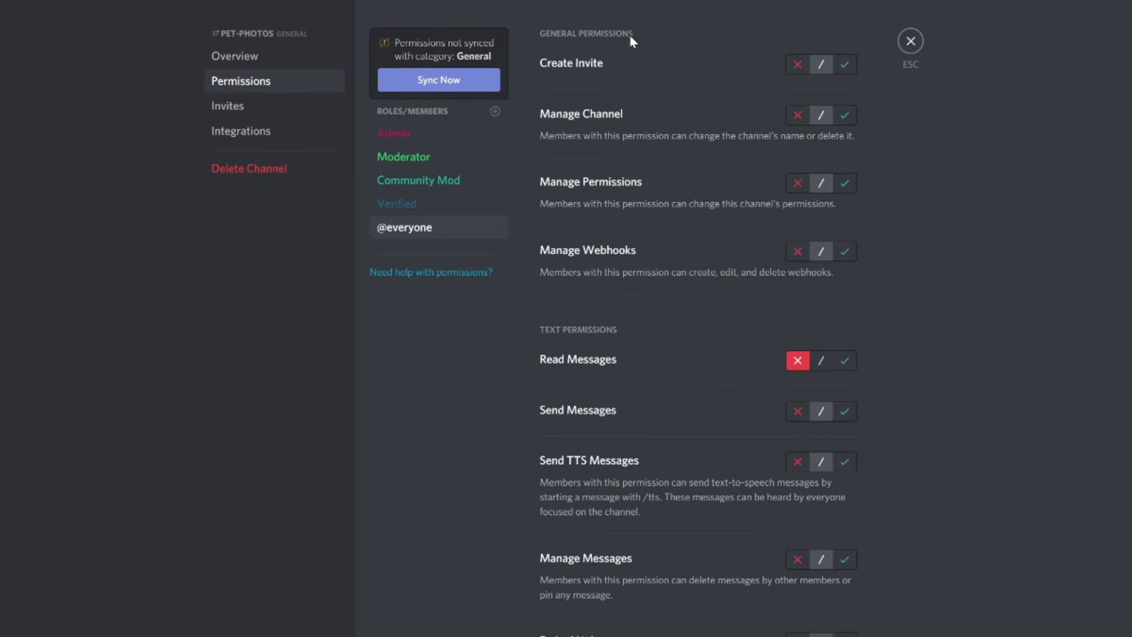
click(465, 82)
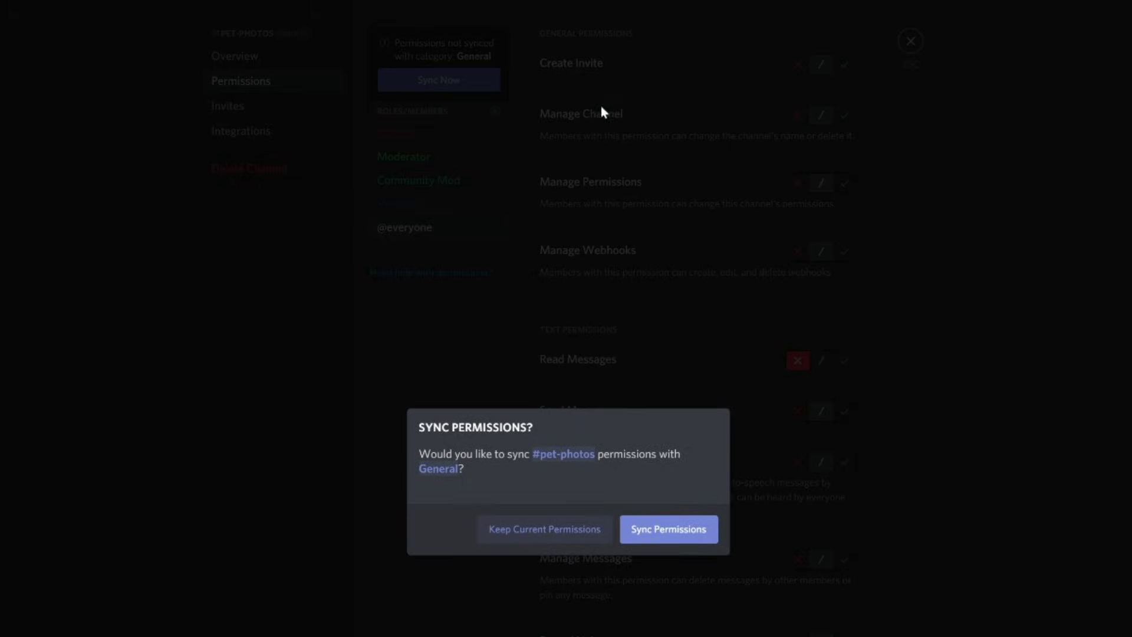
click(673, 531)
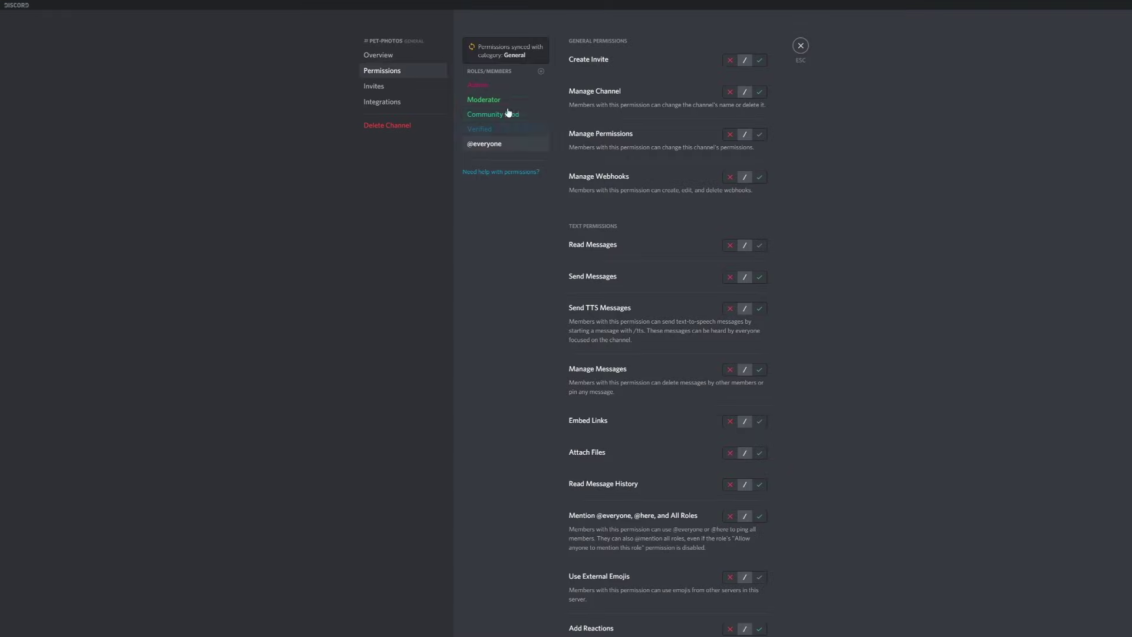
click(487, 129)
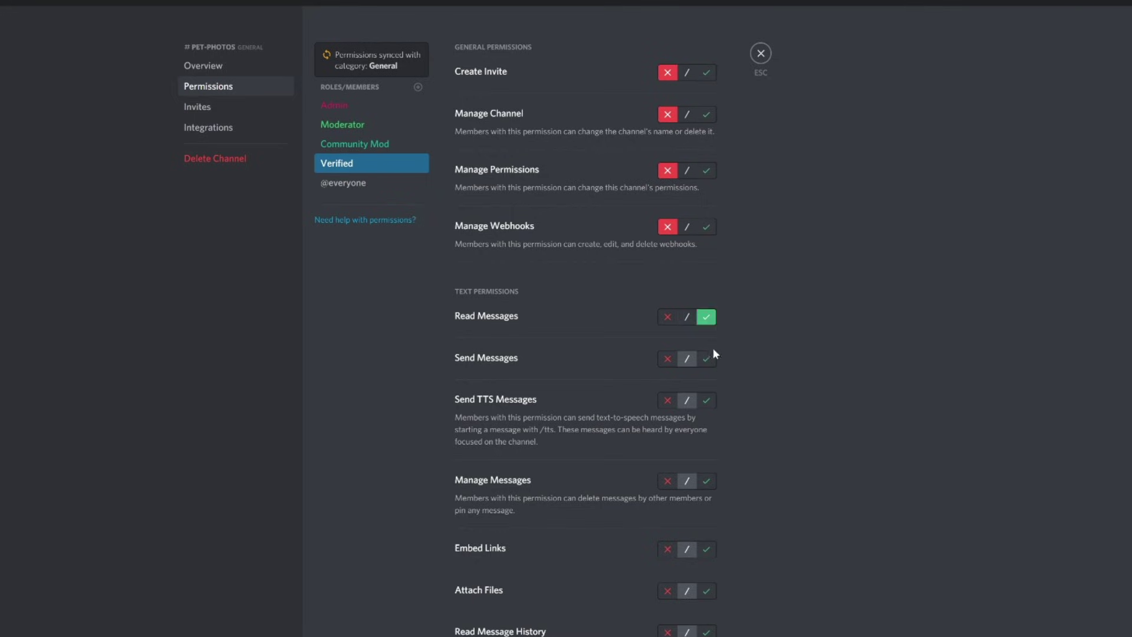
click(664, 480)
scroll(707, 448, down, 2)
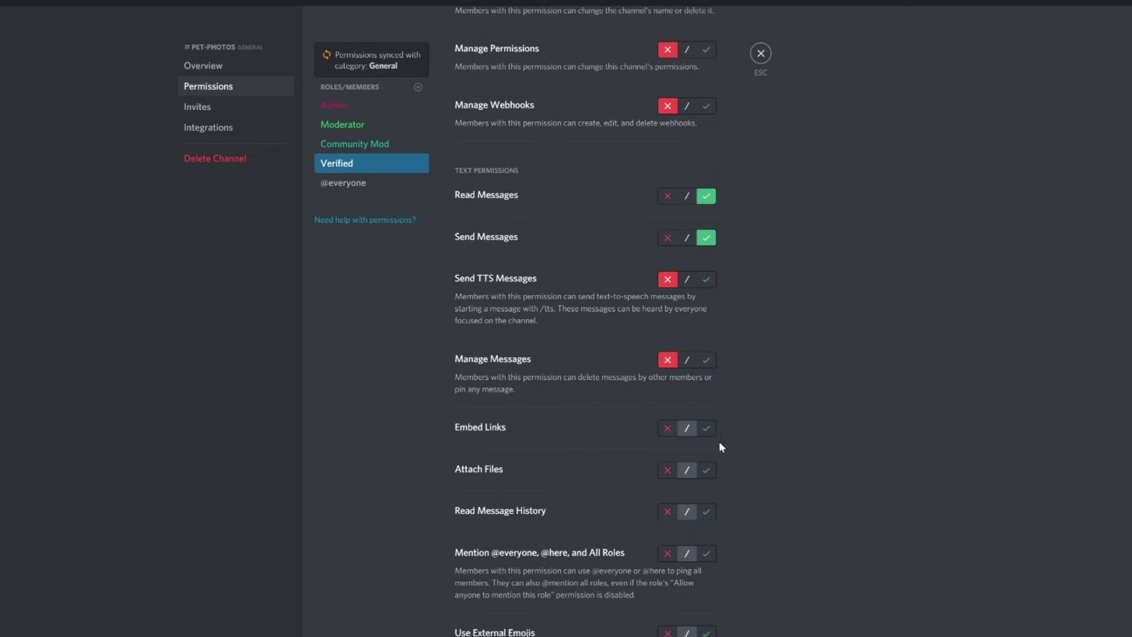
click(706, 472)
click(707, 512)
scroll(706, 512, down, 3)
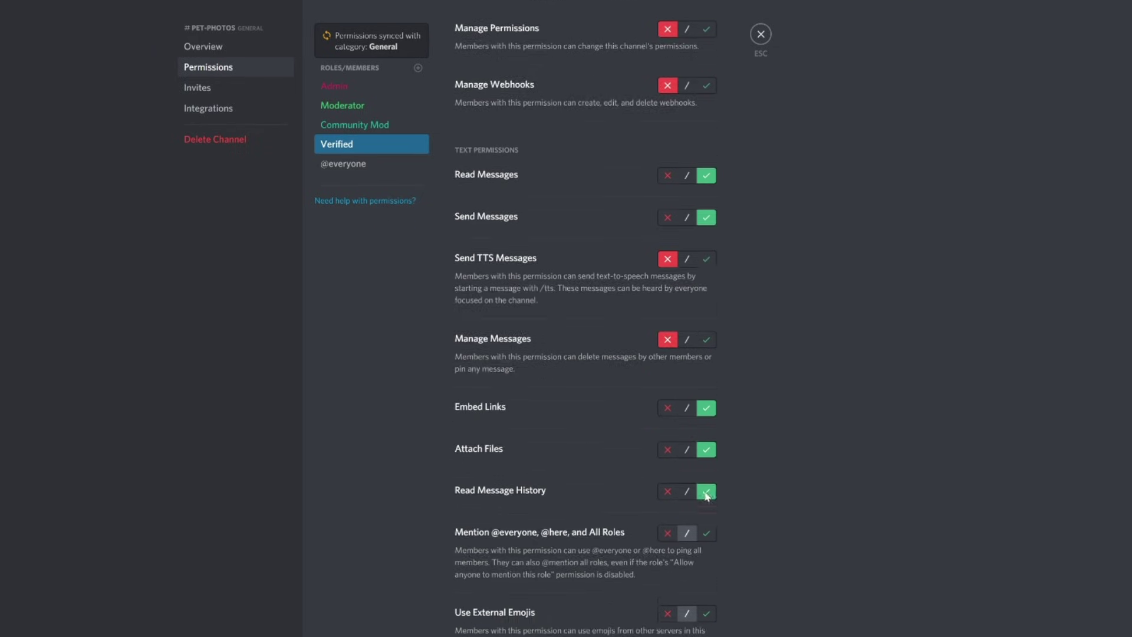
click(666, 450)
scroll(690, 384, down, 2)
click(707, 440)
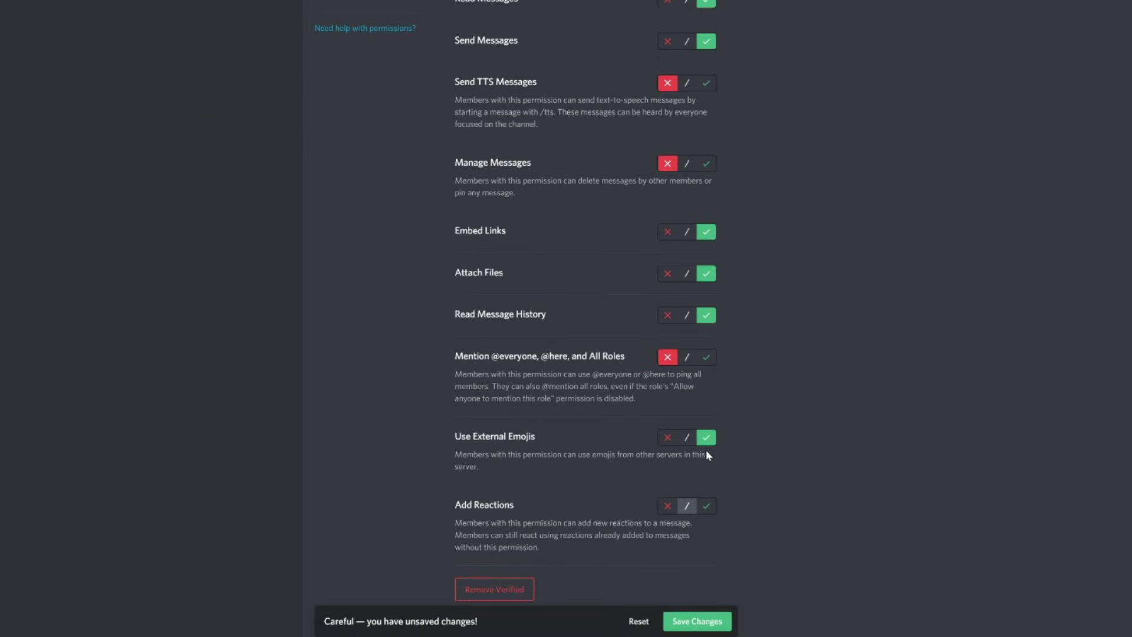
click(707, 506)
scroll(763, 326, up, 4)
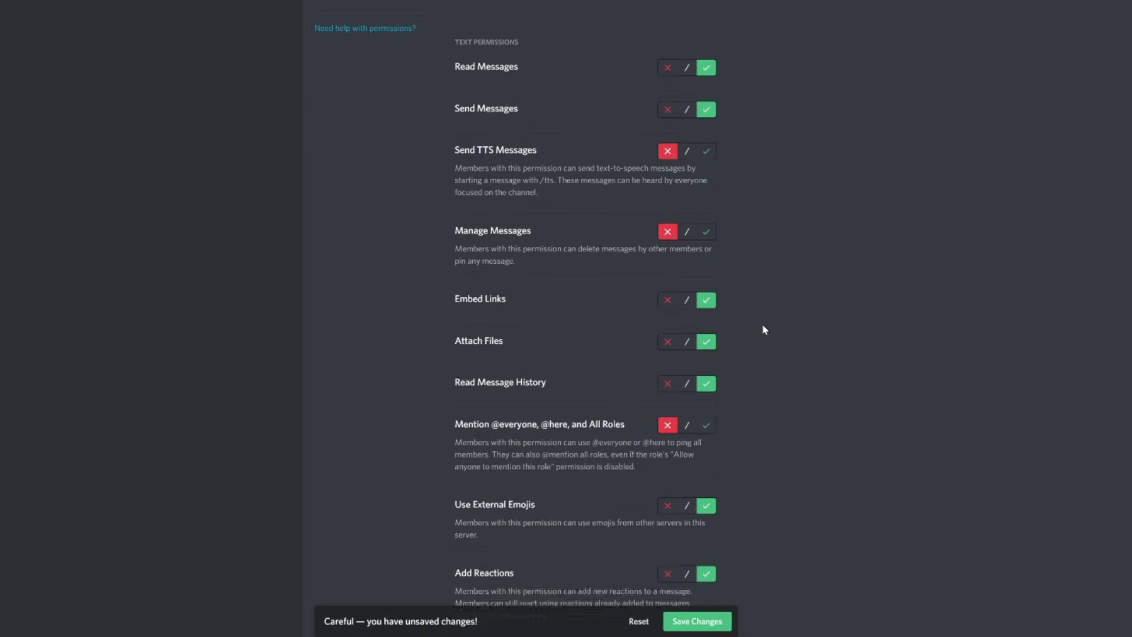
scroll(766, 326, down, 4)
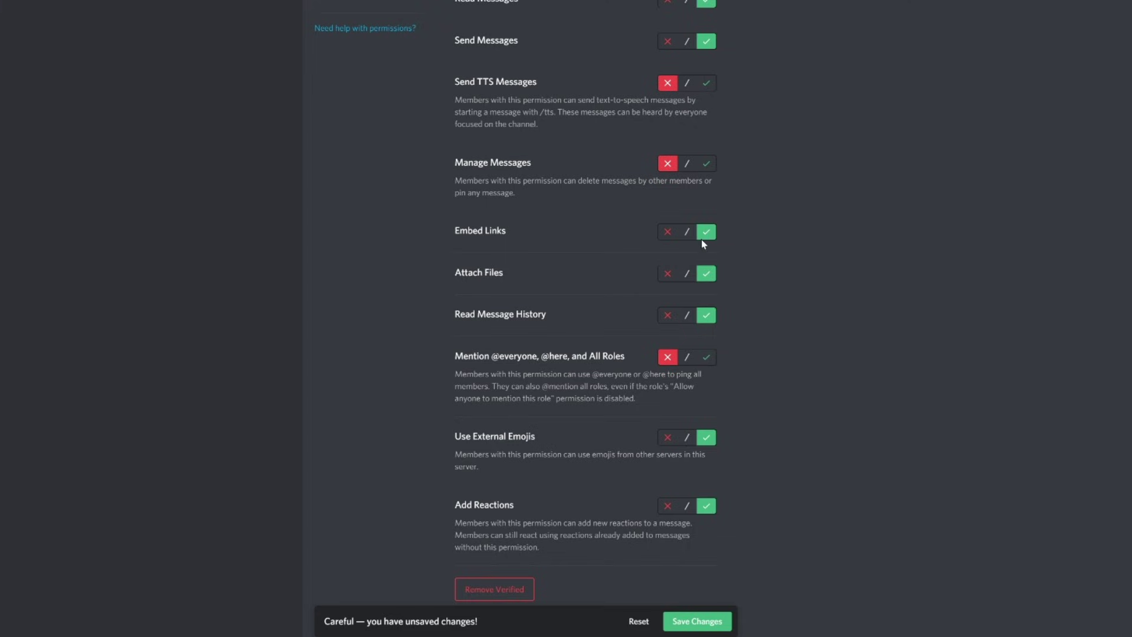
click(694, 613)
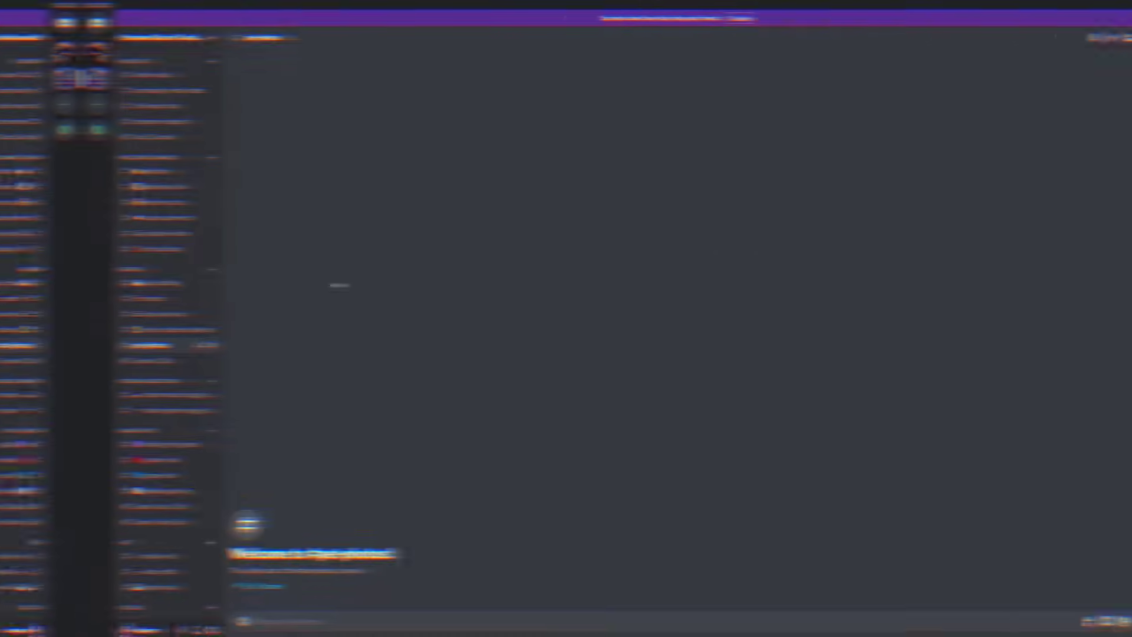
Open the Edit Channel settings for the just-chatting channel
right_click(144, 347)
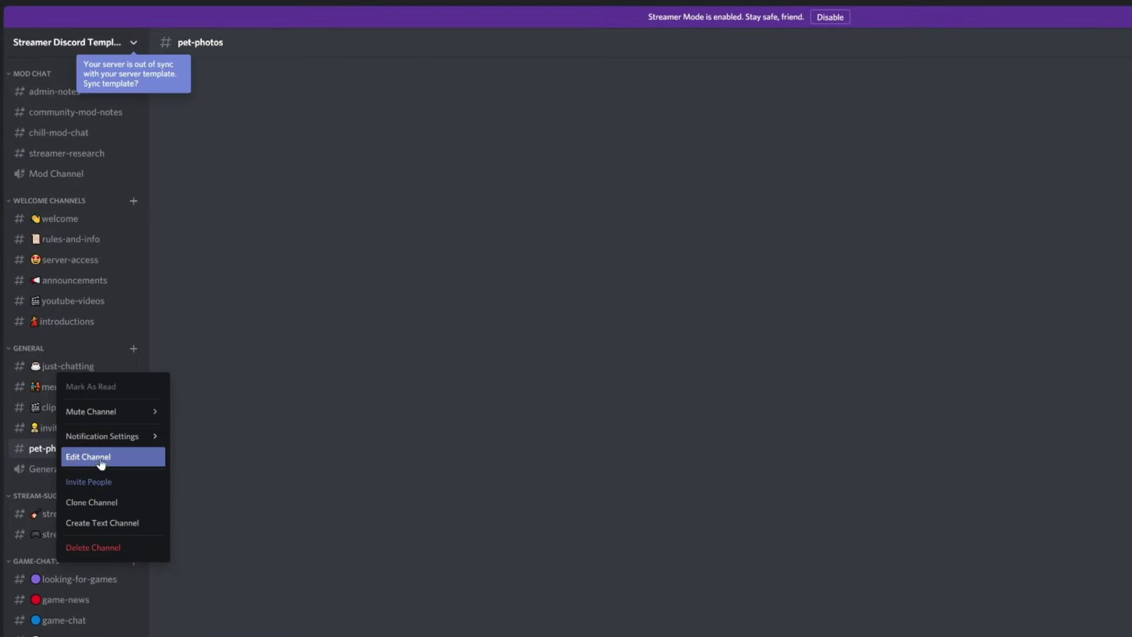
click(101, 462)
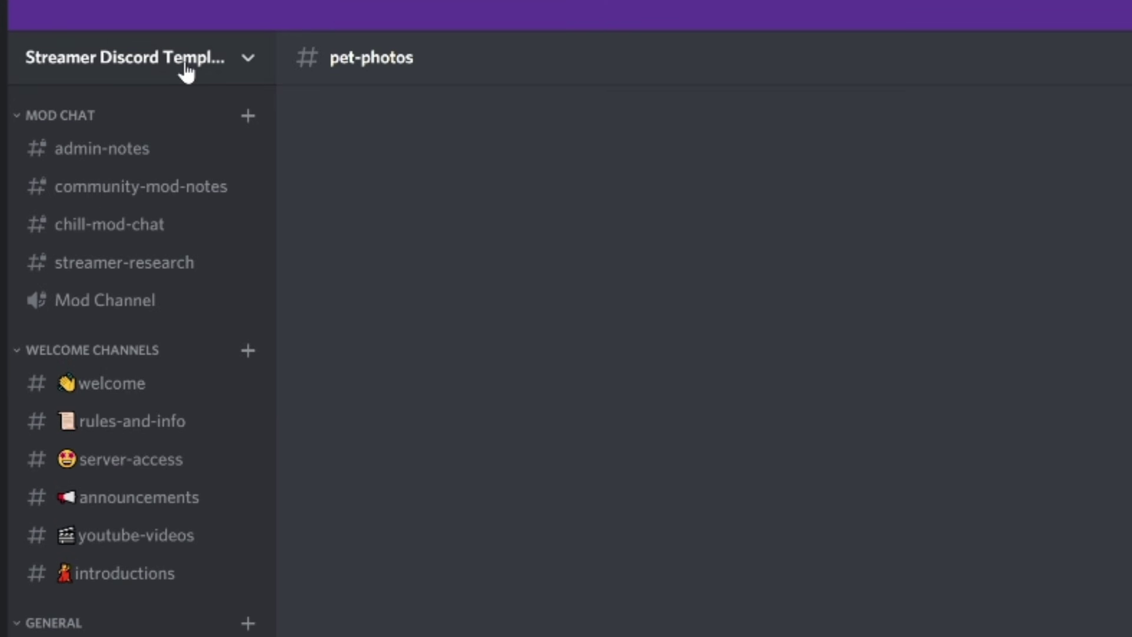
Go to Server Settings > Integrations and open the Twitch integration page
click(187, 73)
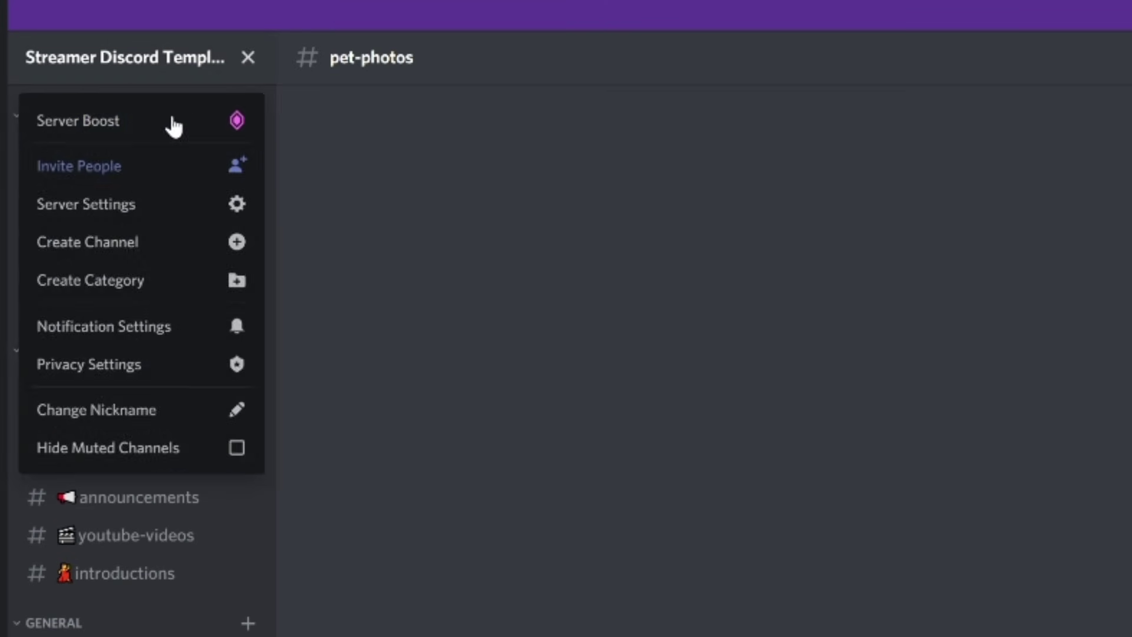
click(143, 211)
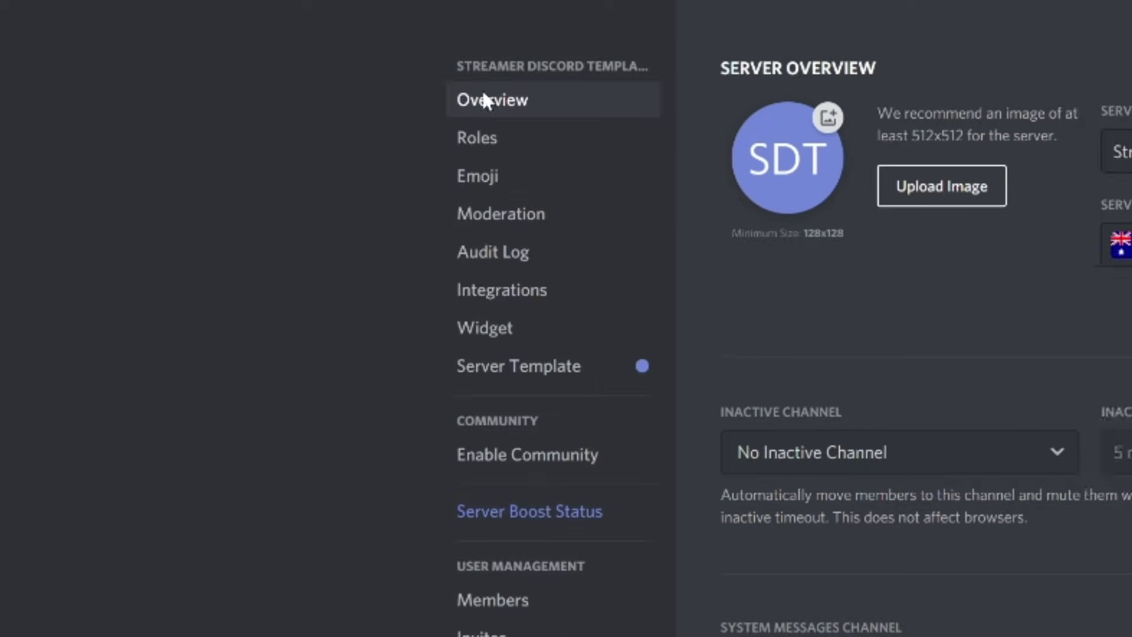
click(104, 304)
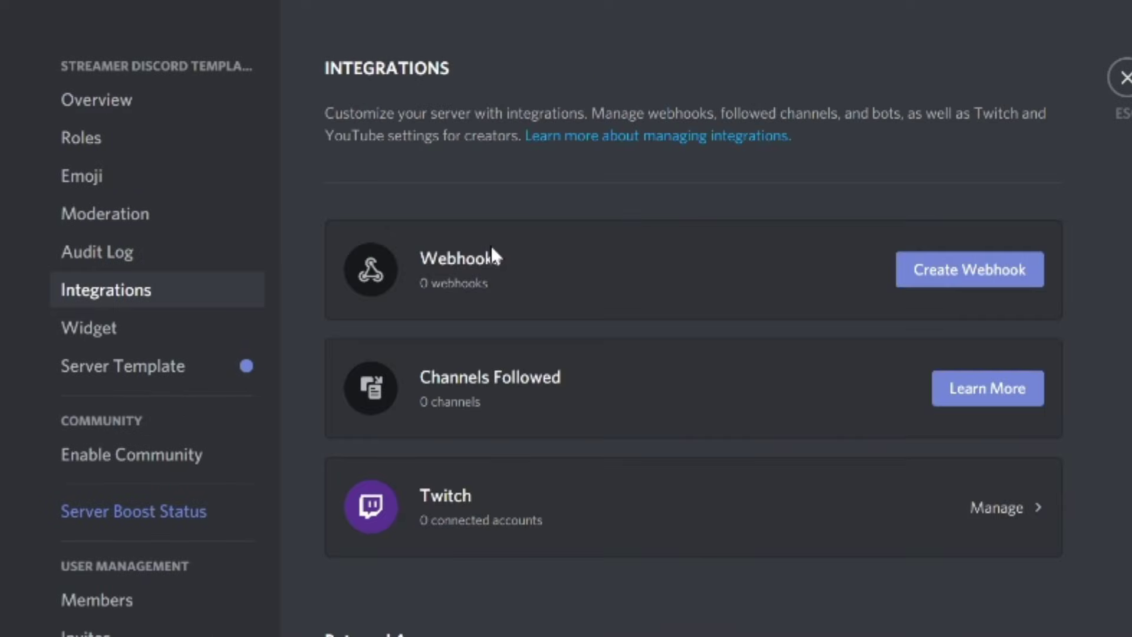
click(706, 518)
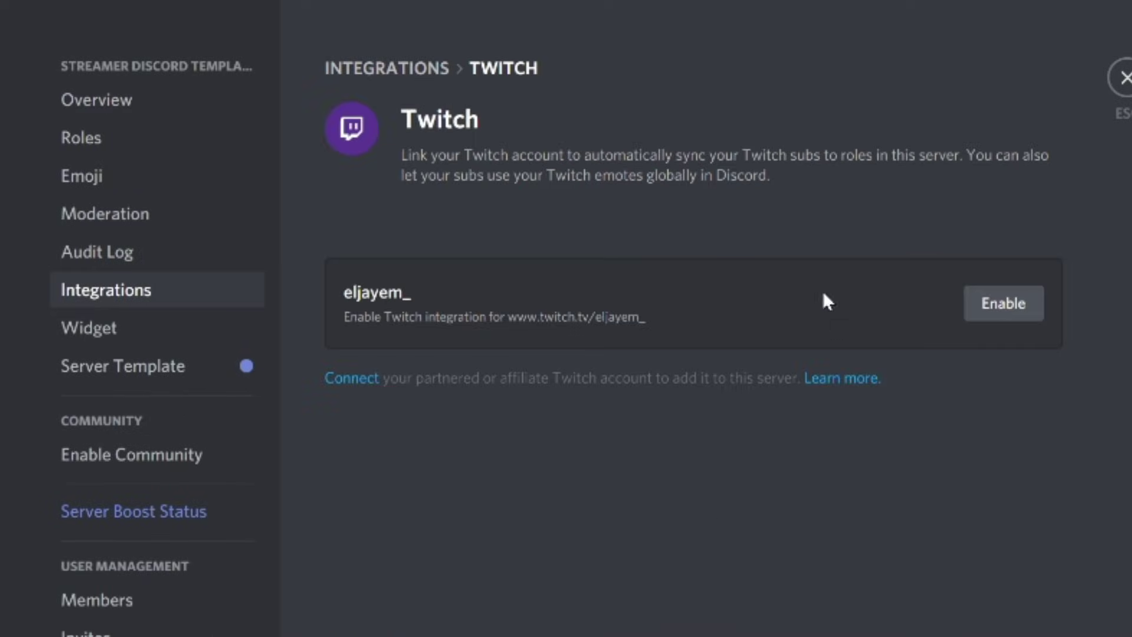